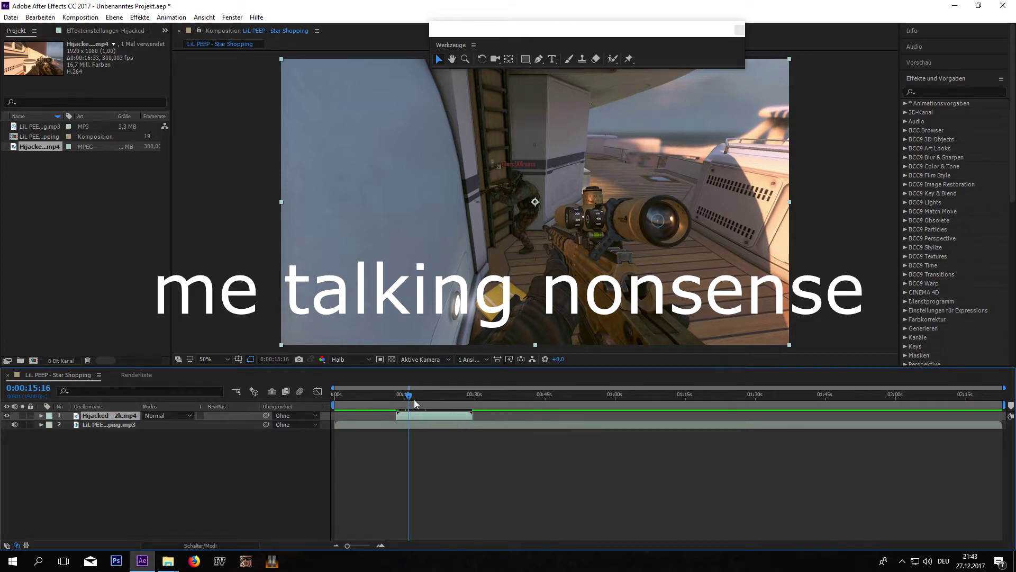
Preview the Hijacked - 2k.mp4 clip at several points and return to its start.
key("space")
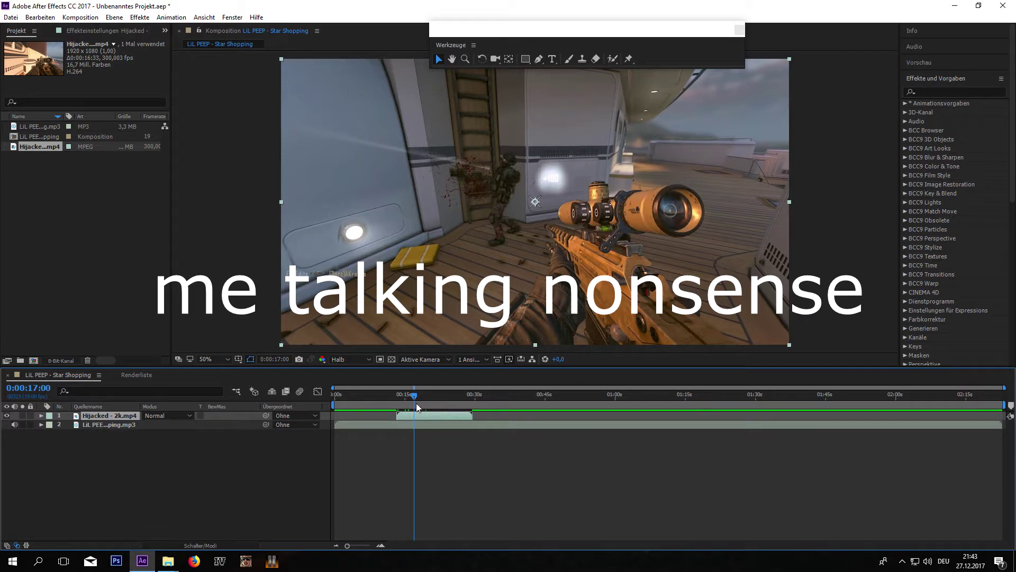
left_click(418, 395)
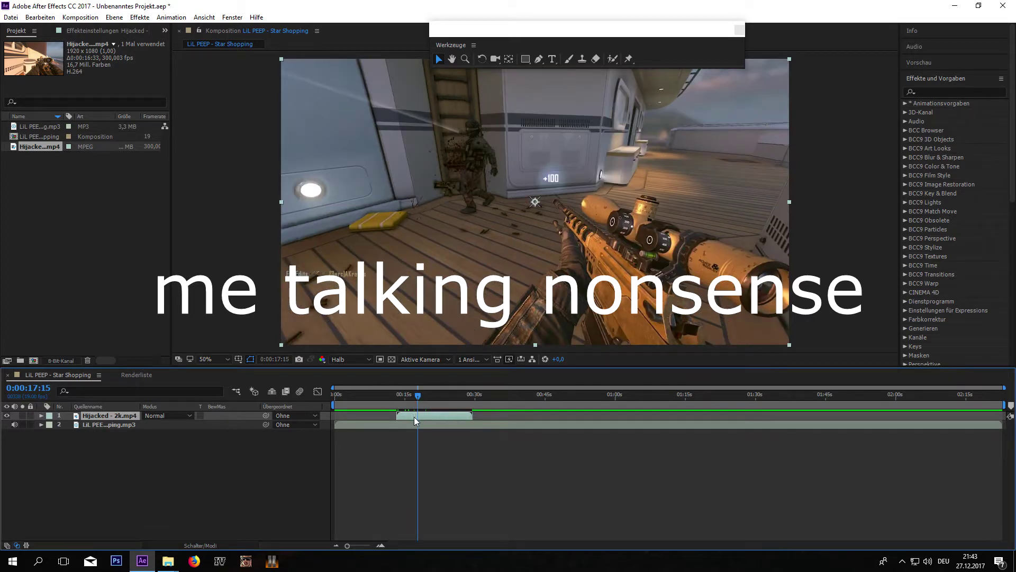
left_click(441, 394)
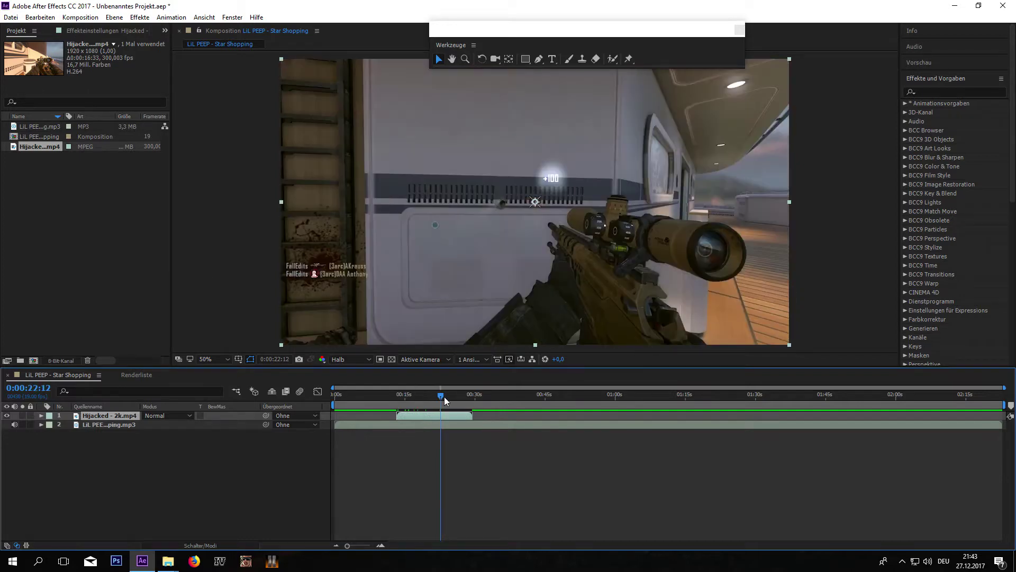
left_click(452, 397)
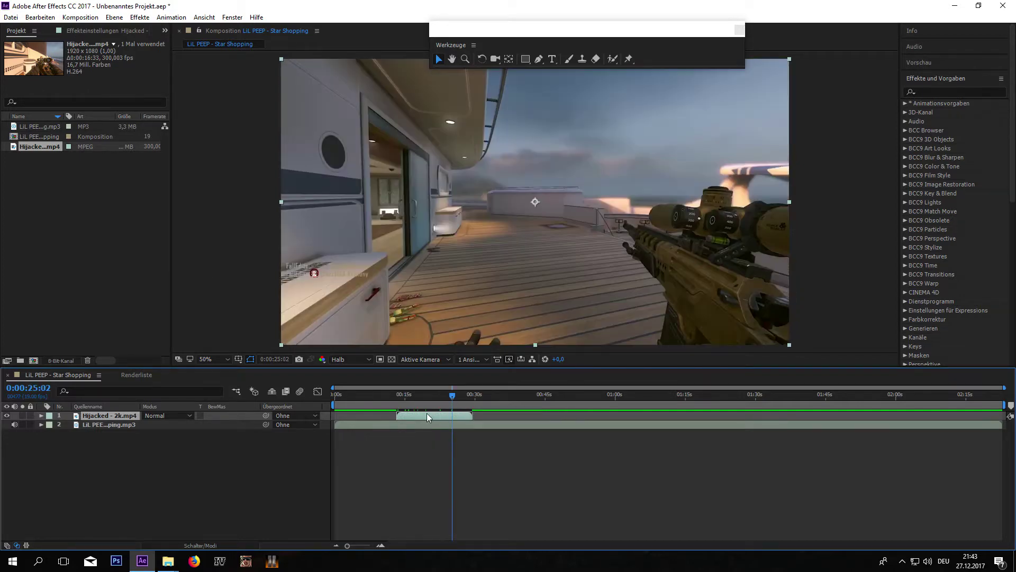
left_click(399, 397)
Reveal the music layer's audio waveform and shift the Hijacked - 2k.mp4 clip to start at about 35 s.
left_click(42, 425)
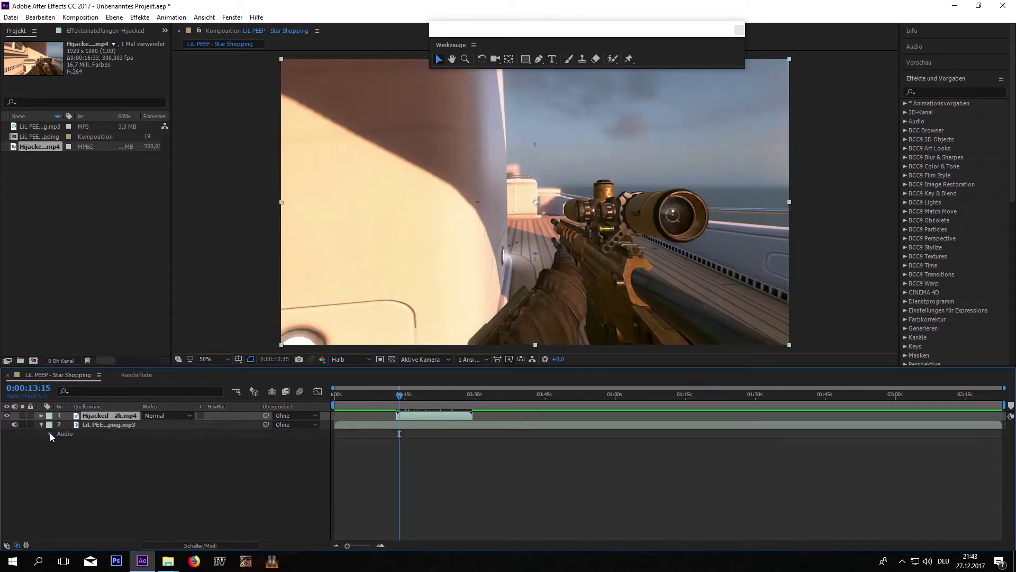
left_click(50, 433)
left_click(59, 451)
left_click(378, 397)
left_click_drag(423, 416, 525, 416)
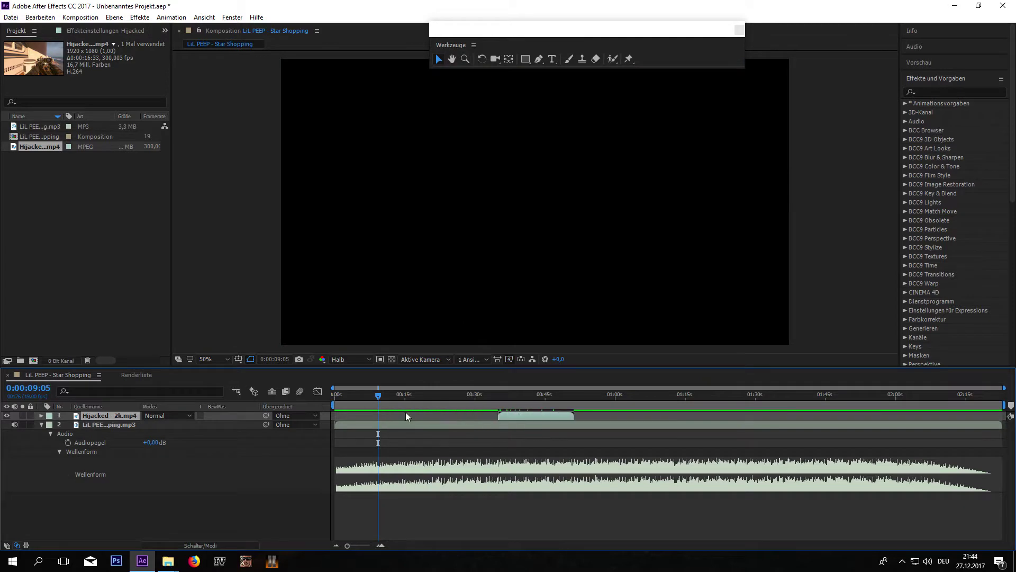
Add composition markers on the music beats between about 21 s and 24.5 s.
left_click(432, 394)
left_click(440, 442)
left_click(438, 394)
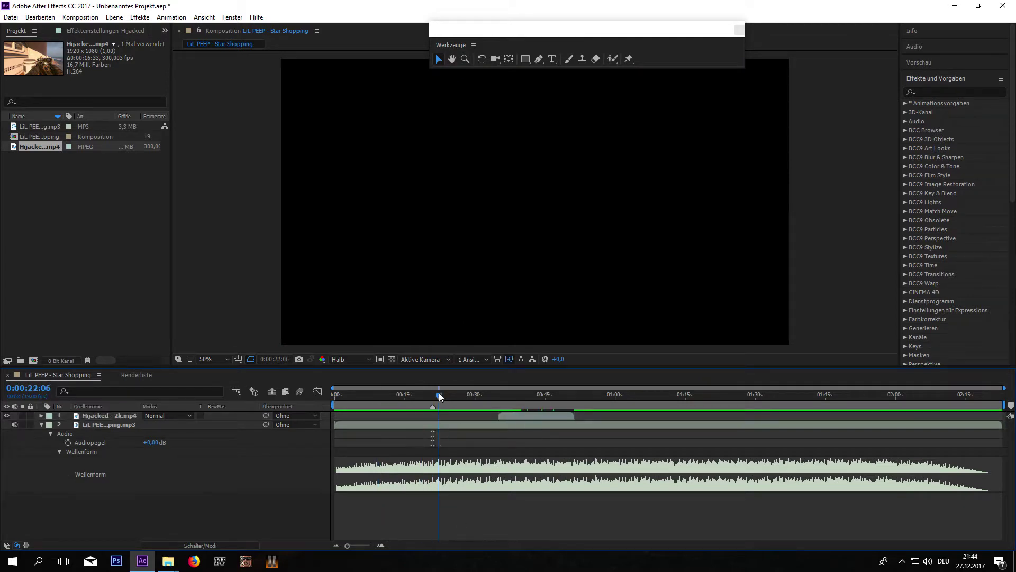
left_click(442, 395)
left_click(444, 394)
left_click(446, 394)
left_click(449, 394)
Add further composition markers on the waveform peaks between about 24.8 s and 31.3 s.
left_click_drag(1004, 388, 508, 389)
left_click(466, 395)
left_click(524, 396)
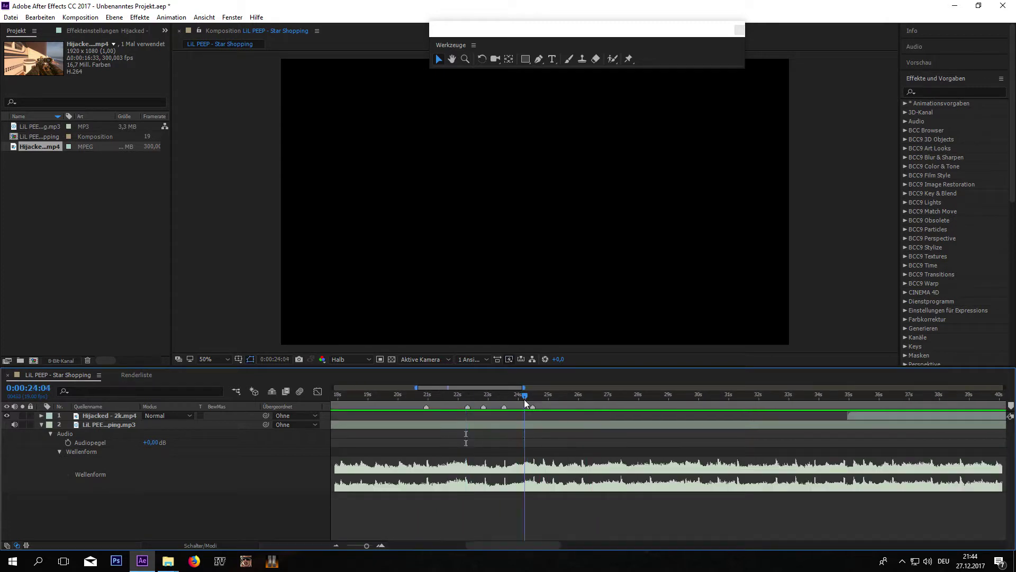
left_click(542, 395)
left_click(582, 395)
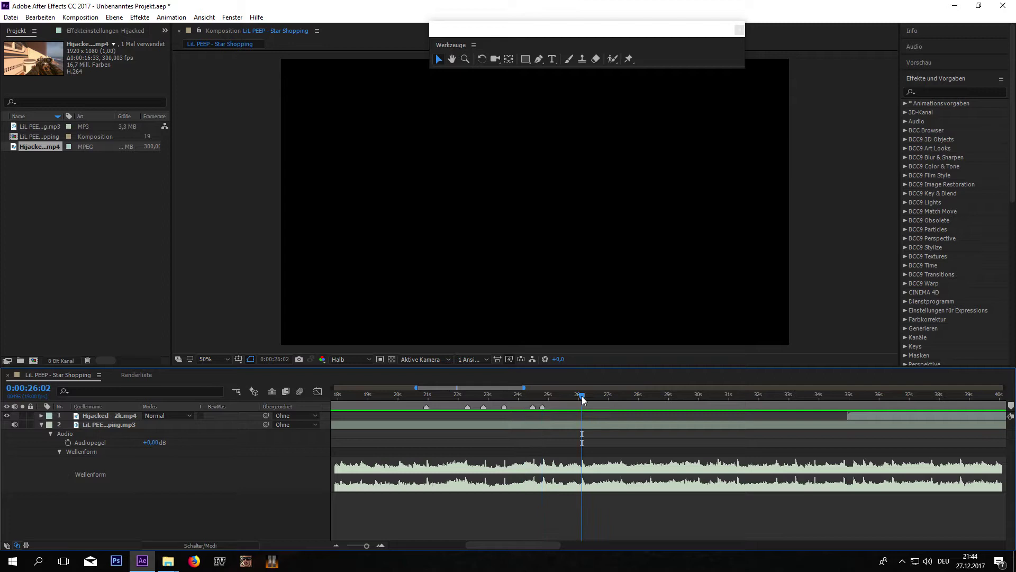
left_click(621, 395)
left_click(649, 396)
left_click(699, 396)
left_click(717, 396)
left_click(737, 398)
Move the Hijacked - 2k.mp4 clip to start at the first marker, 0:00:20:18, and enable time remapping on it.
mouse_move(869, 418)
left_mouse_down()
mouse_move(421, 430)
mouse_move(453, 414)
left_mouse_up()
left_click(428, 396)
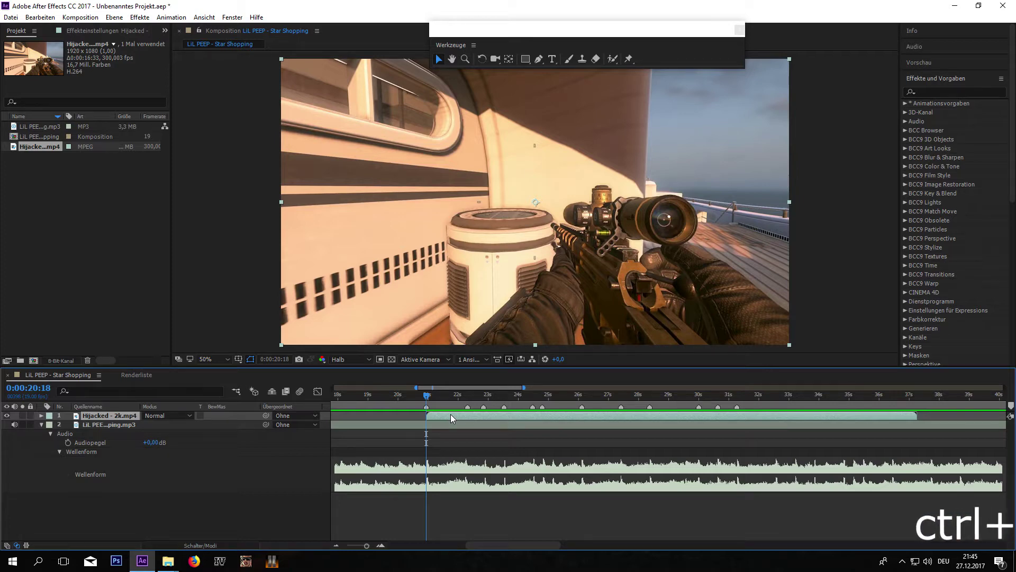
key("ctrl+alt+t")
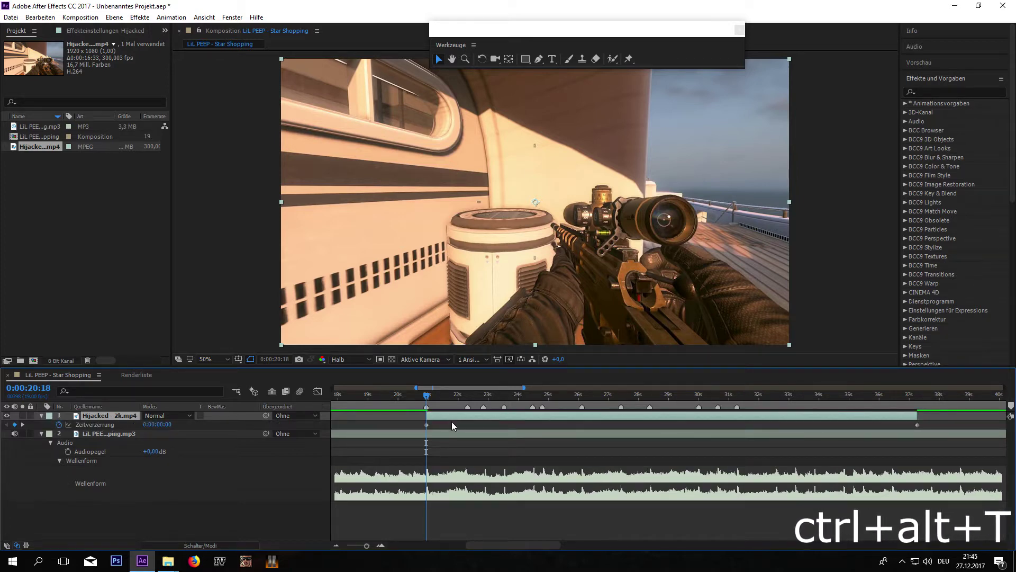
right_click(449, 417)
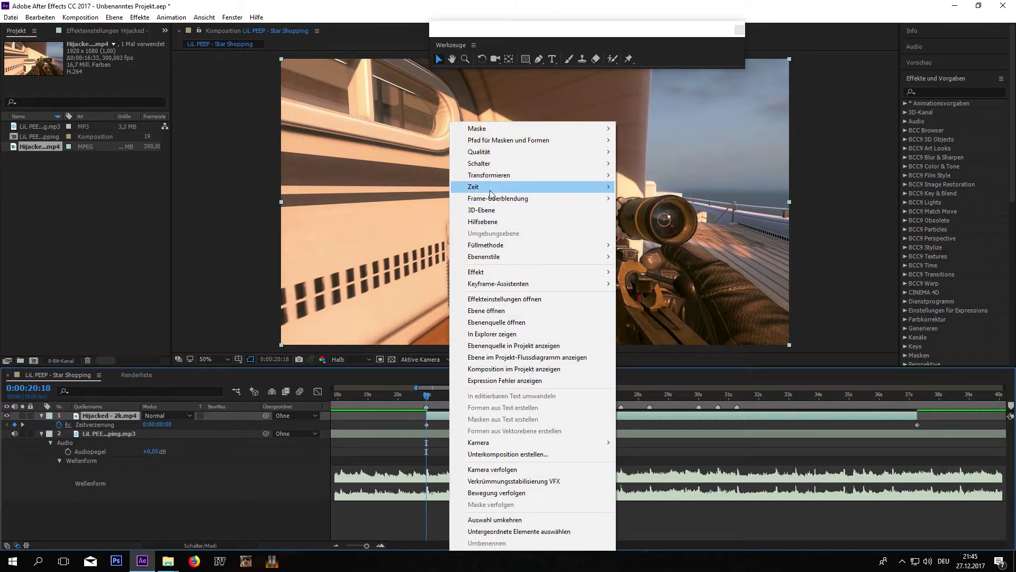
mouse_move(490, 194)
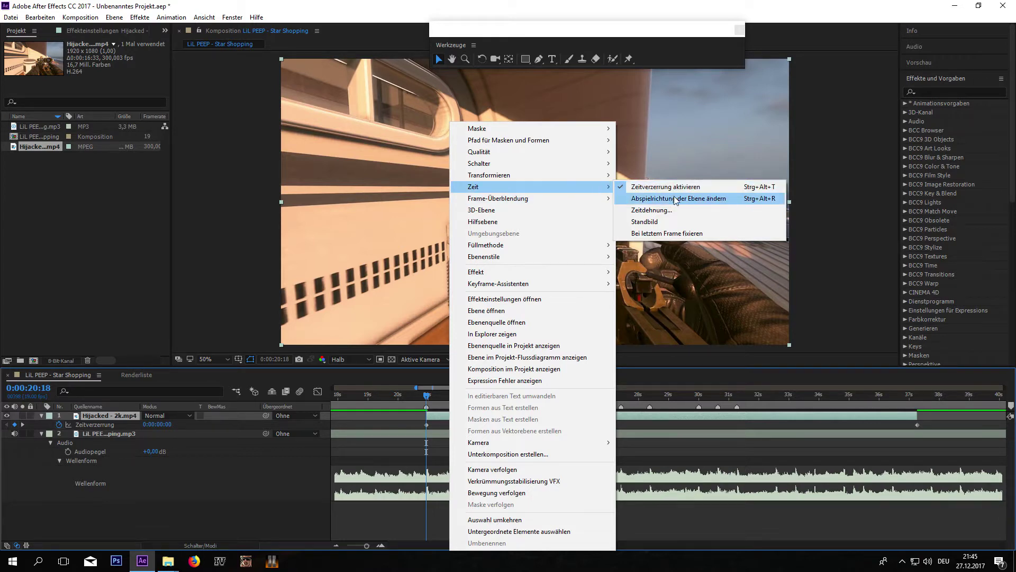
left_click(426, 416)
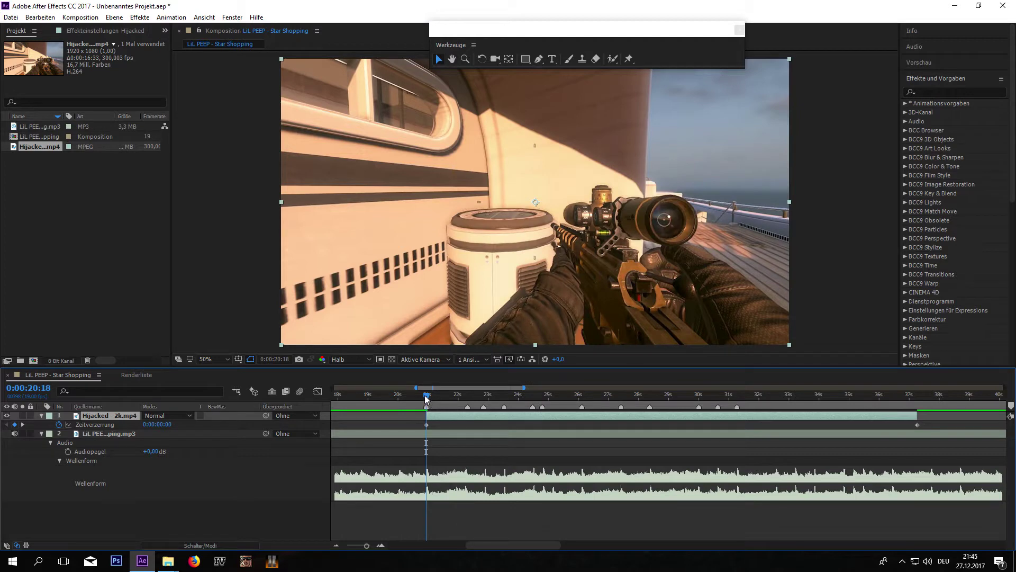
Set the clip's first time remap keyframe to about two seconds into the footage, shortly before the first kill.
left_click(427, 425)
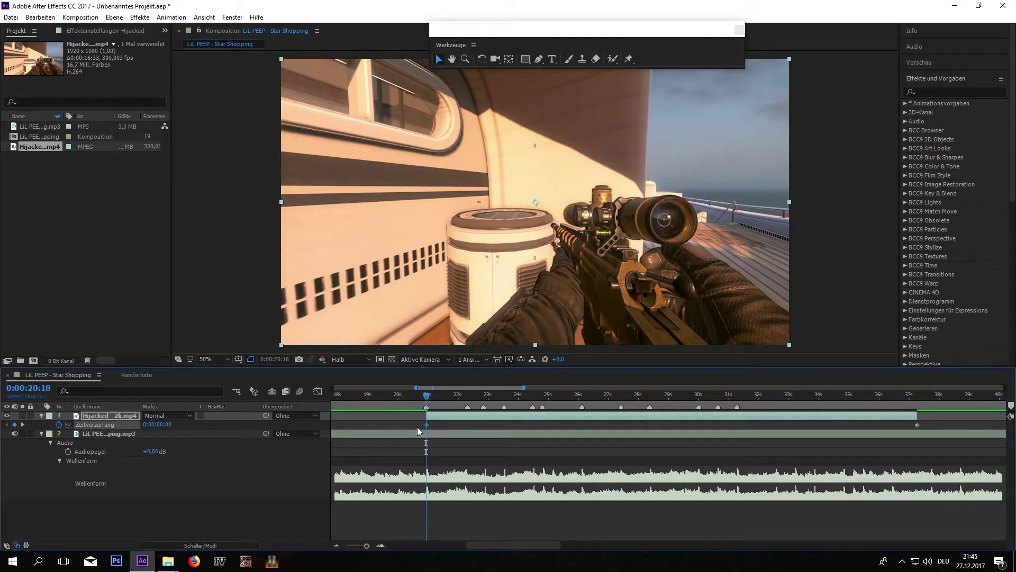
left_click(155, 427)
left_click_drag(162, 429, 268, 426)
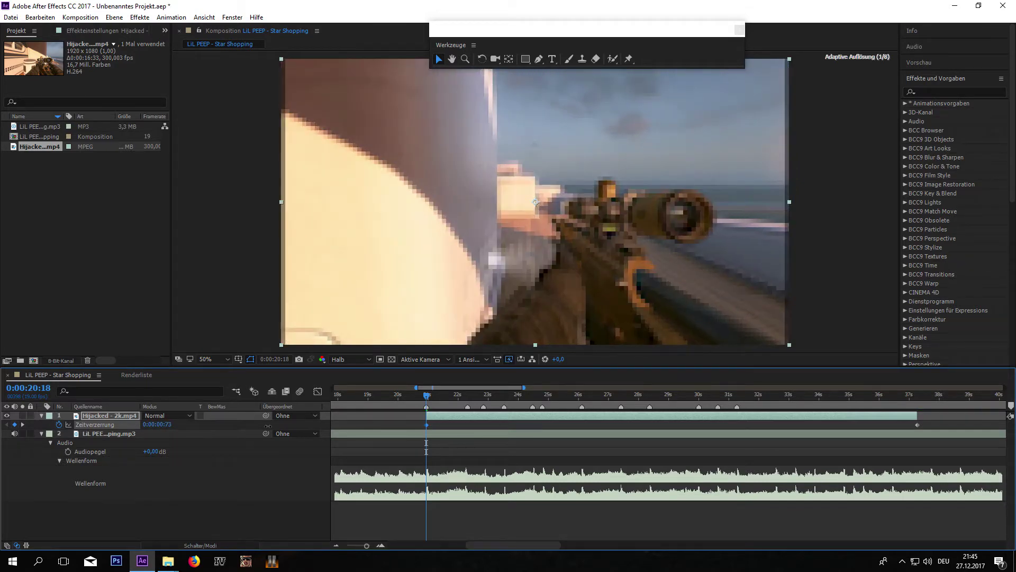
left_click_drag(157, 425, 66, 425)
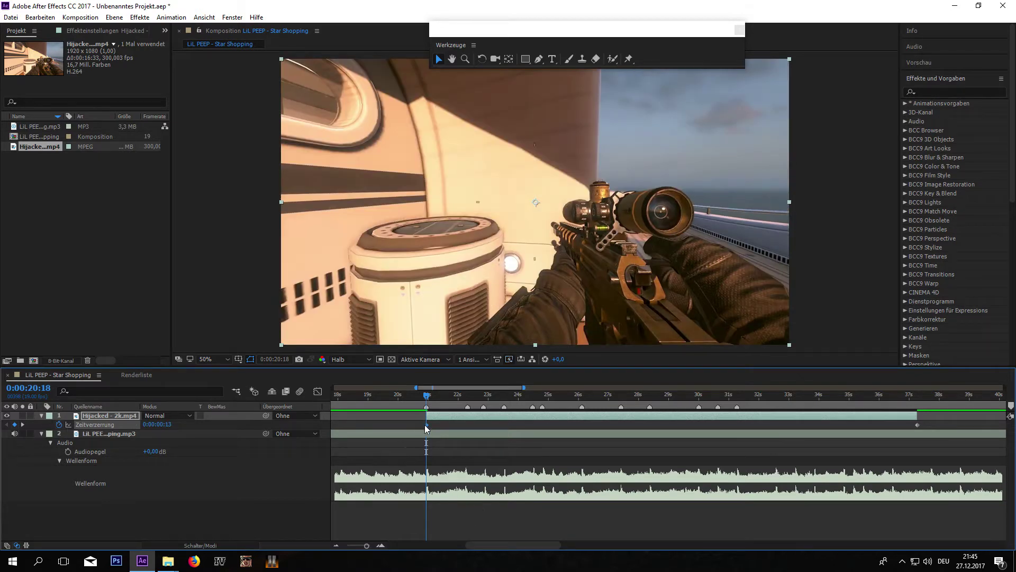
left_click_drag(158, 426, 220, 425)
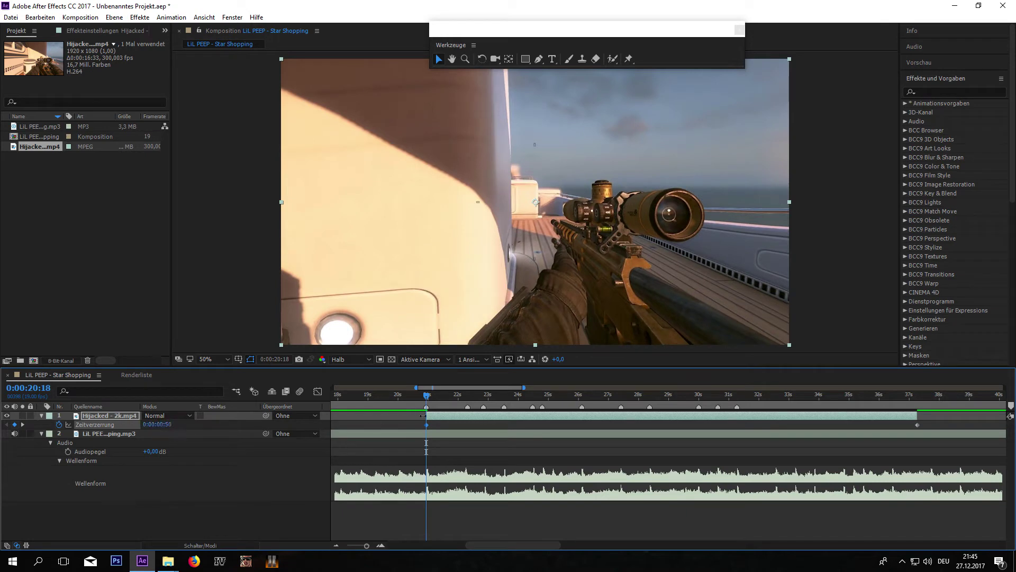
left_click_drag(163, 424, 299, 422)
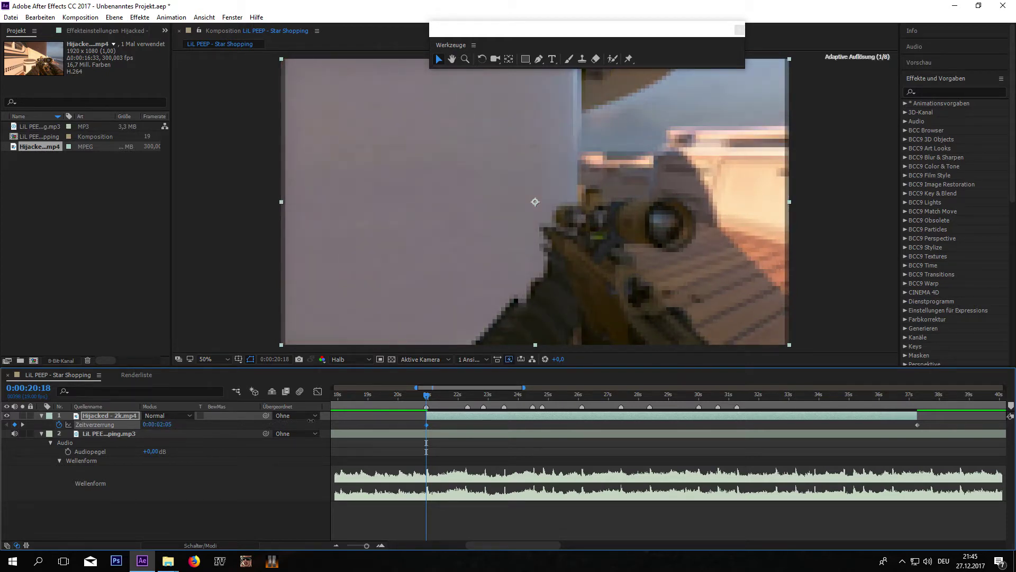
At the second marker, 0:00:22:06, set the time remap value to 0:00:02:58 and split the layer there.
left_click_drag(429, 396, 468, 412)
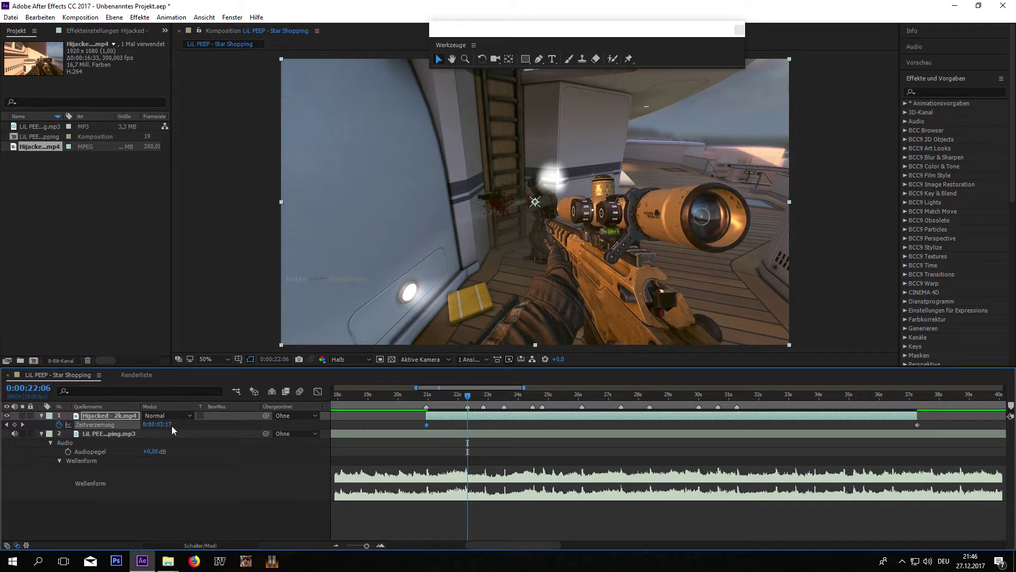
left_click_drag(171, 425, 129, 443)
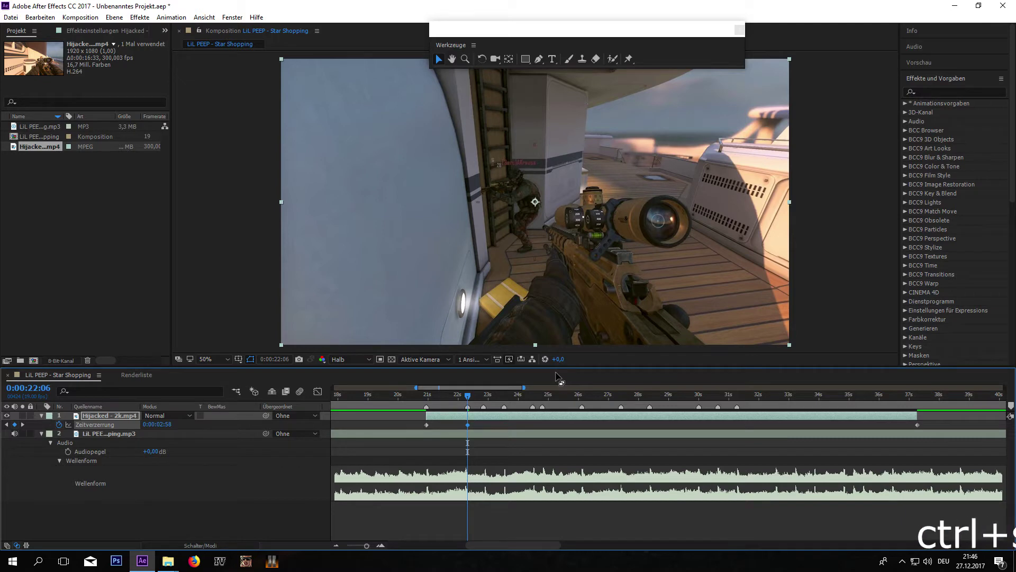
key("ctrl+shift+d")
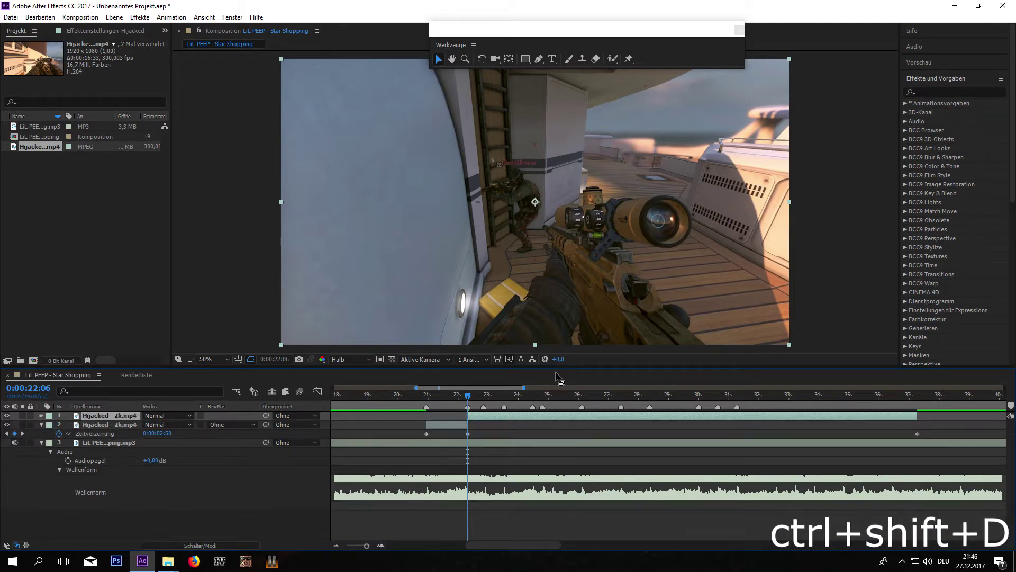
left_click(450, 395)
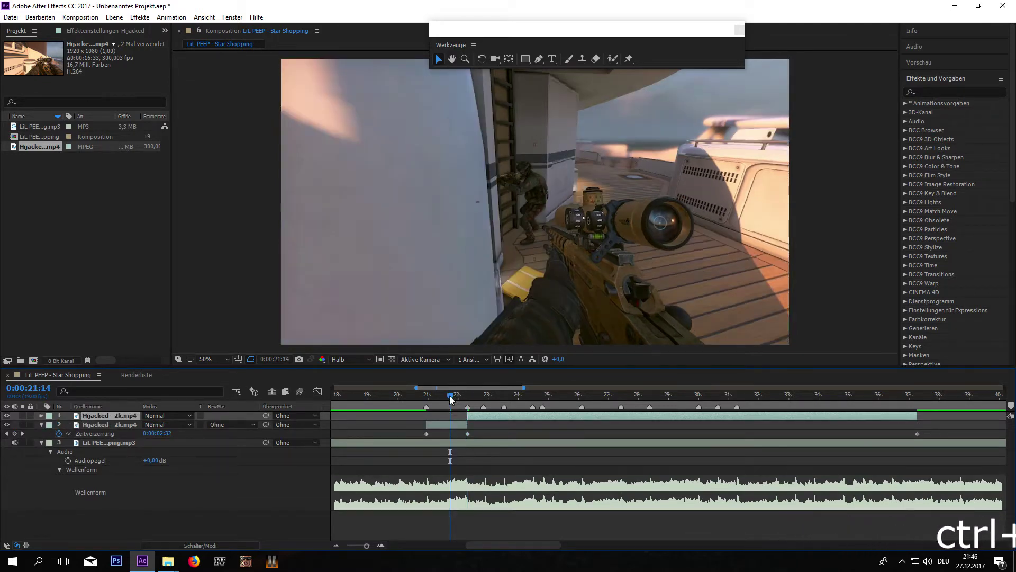
left_click_drag(450, 396, 467, 396)
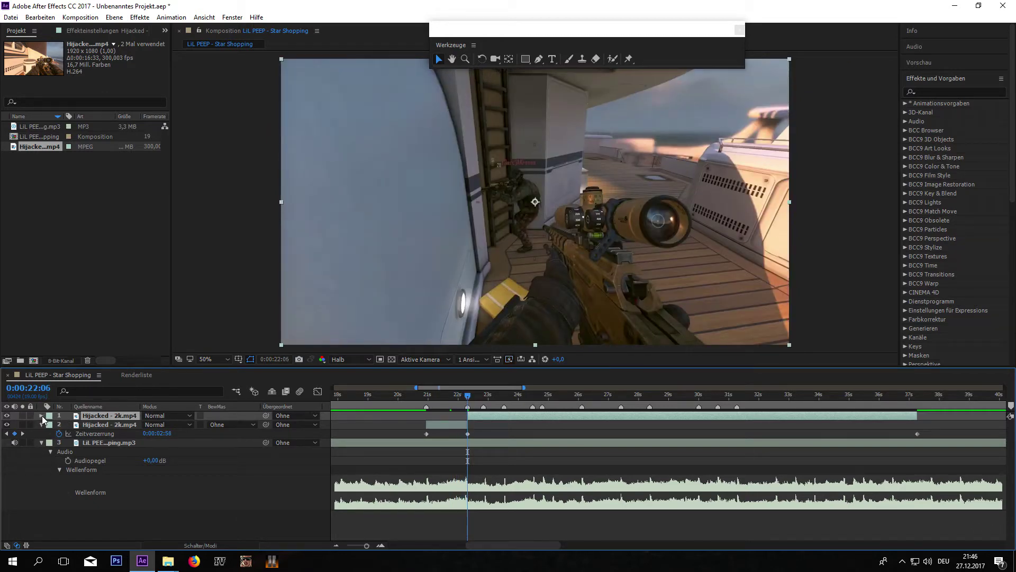
On the new split layer, clear the earlier time remap keyframe and set the one at 0:00:22:06 to 0:00:02:97.
left_click(41, 416)
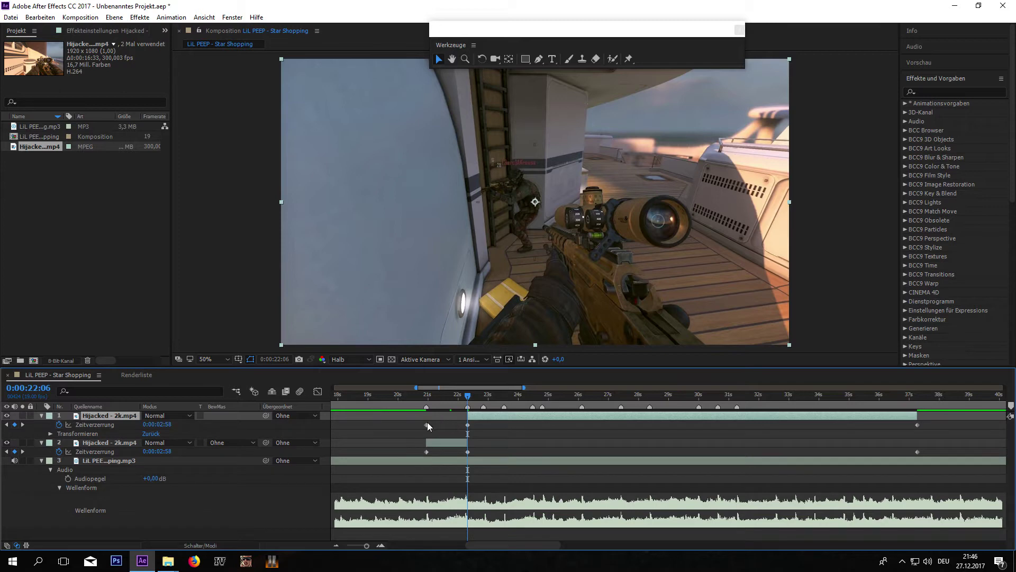
left_click_drag(427, 424, 468, 427)
mouse_move(159, 424)
left_mouse_down()
mouse_move(216, 430)
mouse_move(166, 425)
left_mouse_up()
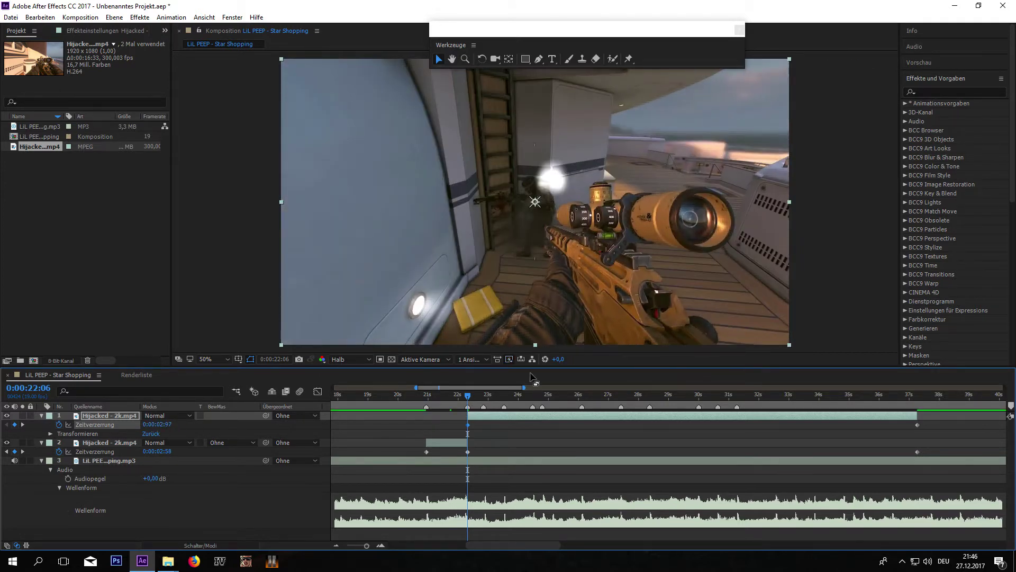
At the third marker, 0:00:22:16, set the time remap value to 0:00:04:43 and split the layer there.
left_click_drag(470, 395, 487, 399)
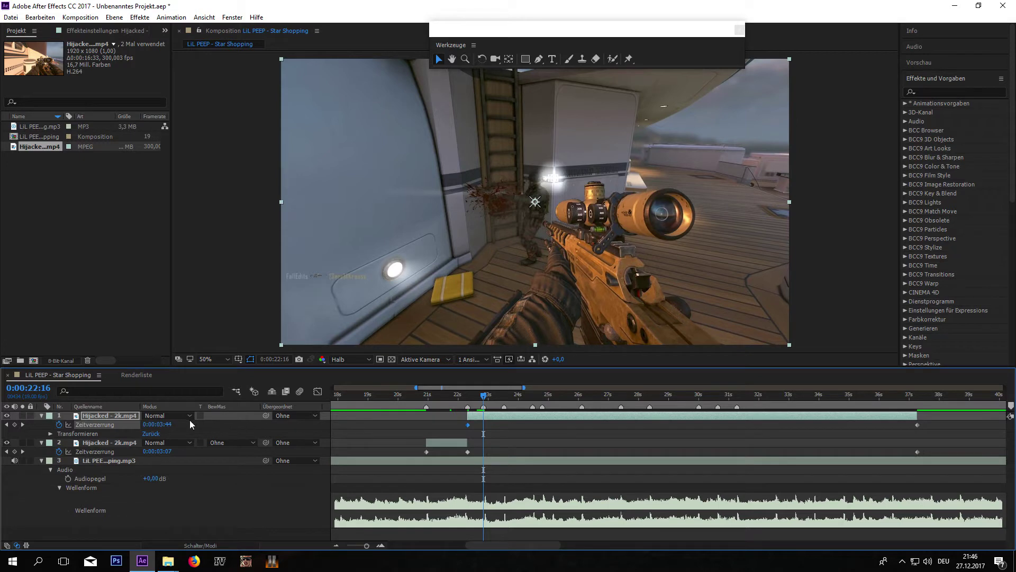
left_click_drag(189, 420, 278, 417)
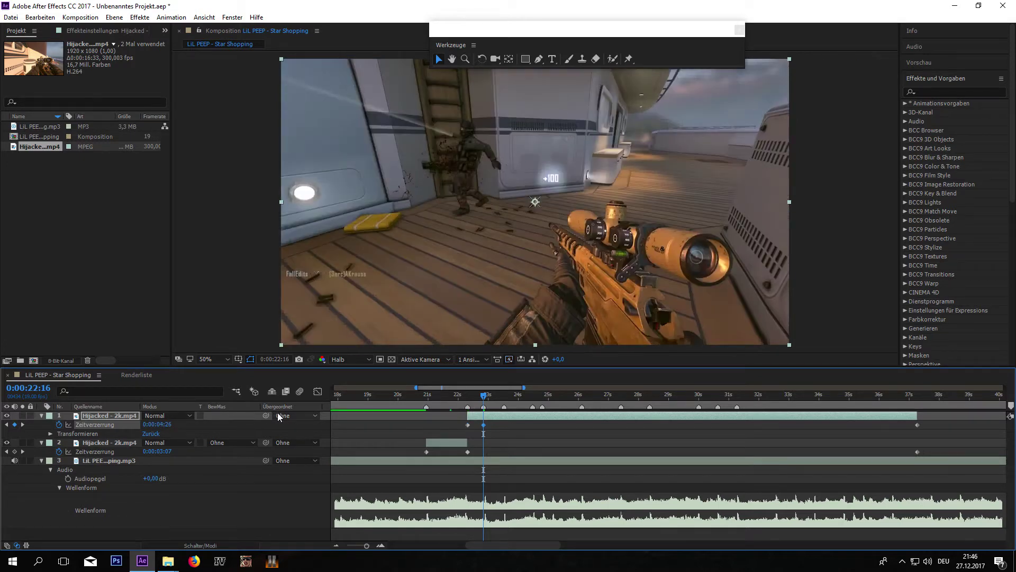
left_click_drag(161, 425, 189, 425)
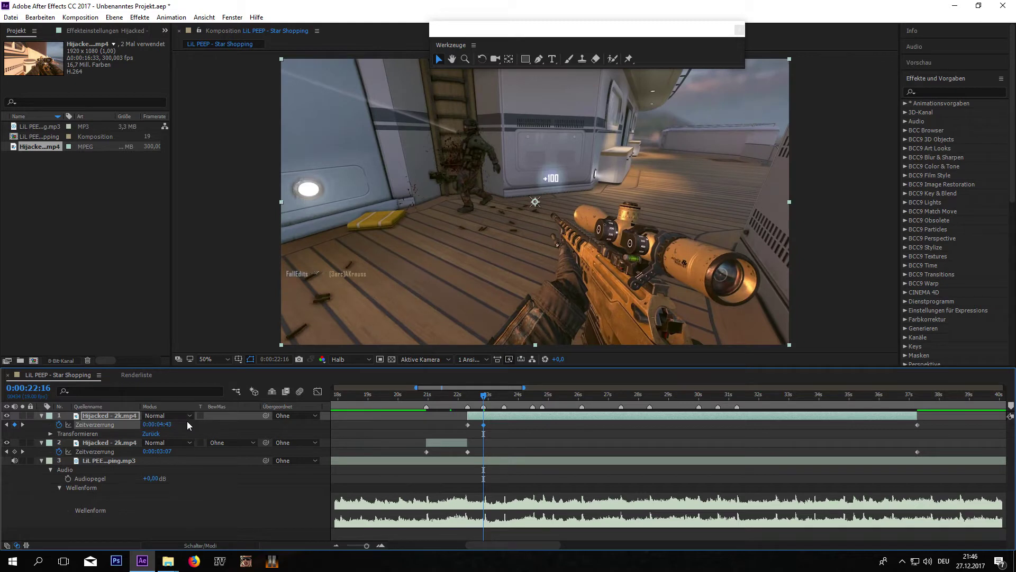
key("ctrl+shift+d")
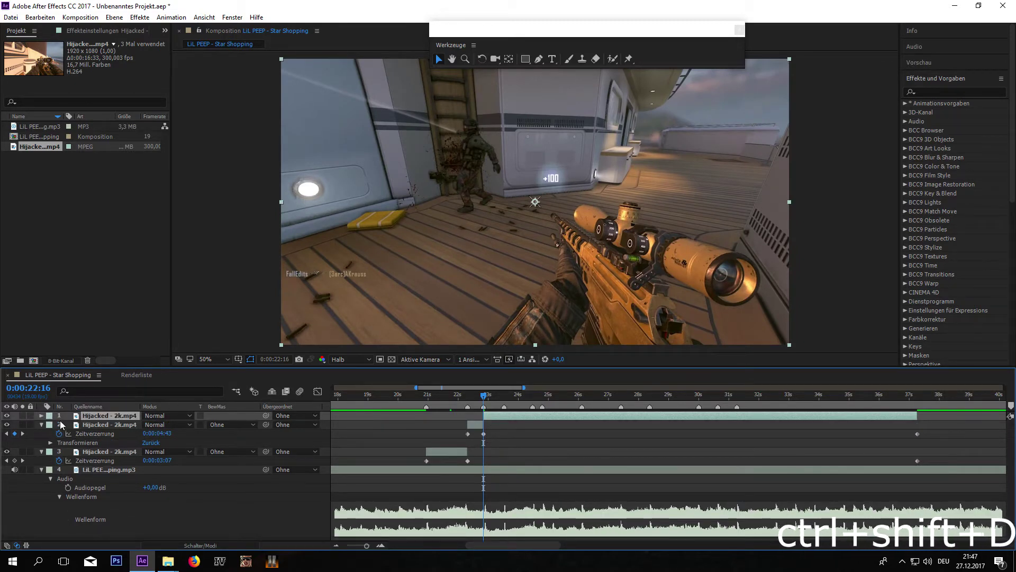
Delete the leftover time remap keyframe at 0:00:22:06 from the newest split layer.
left_click(41, 416)
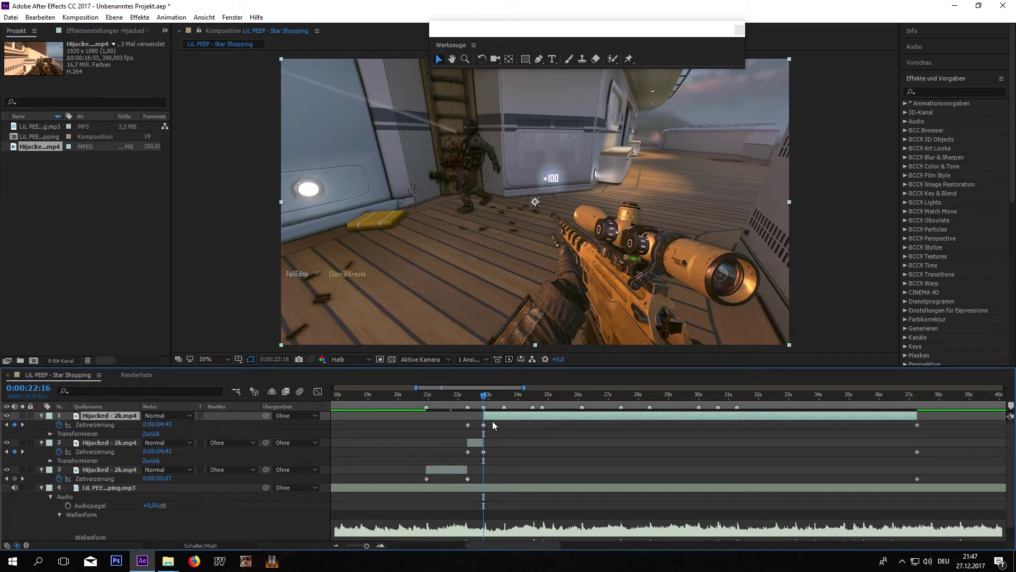
left_click(468, 426)
key("Delete")
Set the newest layer's time remap keyframe at 0:00:22:16 to 0:00:06:42.
left_click(484, 428)
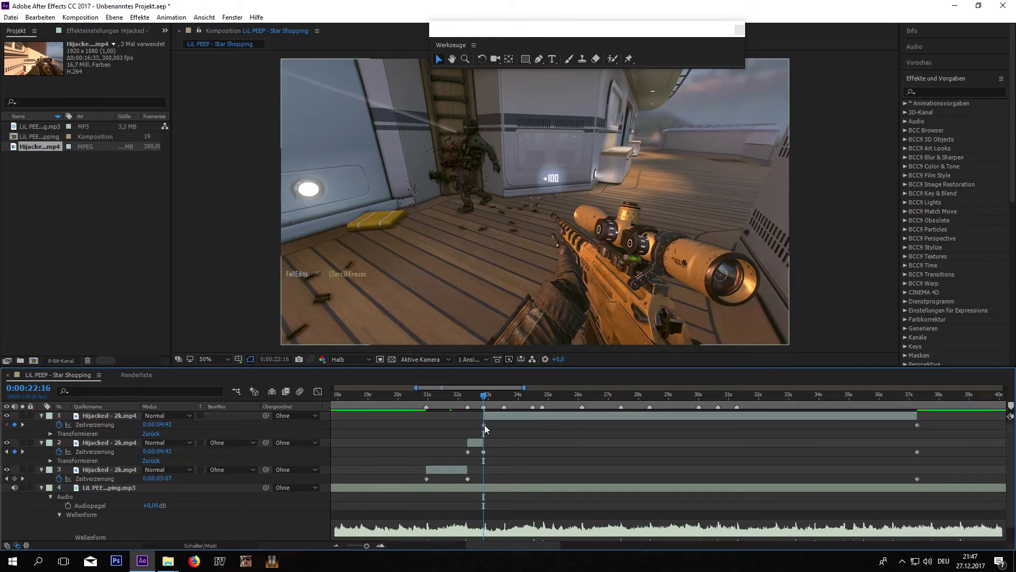
left_click(484, 425)
left_click_drag(166, 426, 472, 437)
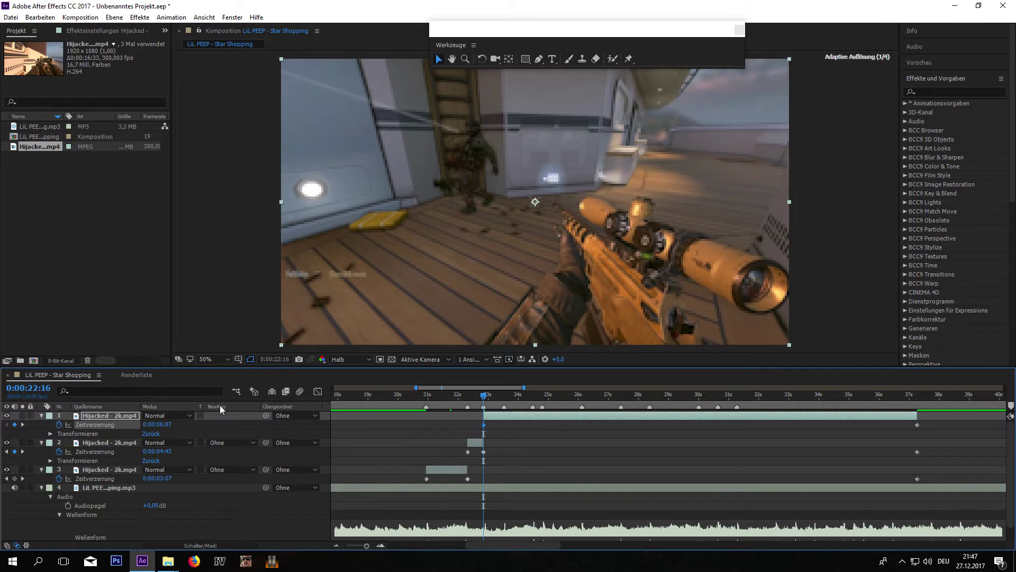
left_click_drag(154, 426, 145, 424)
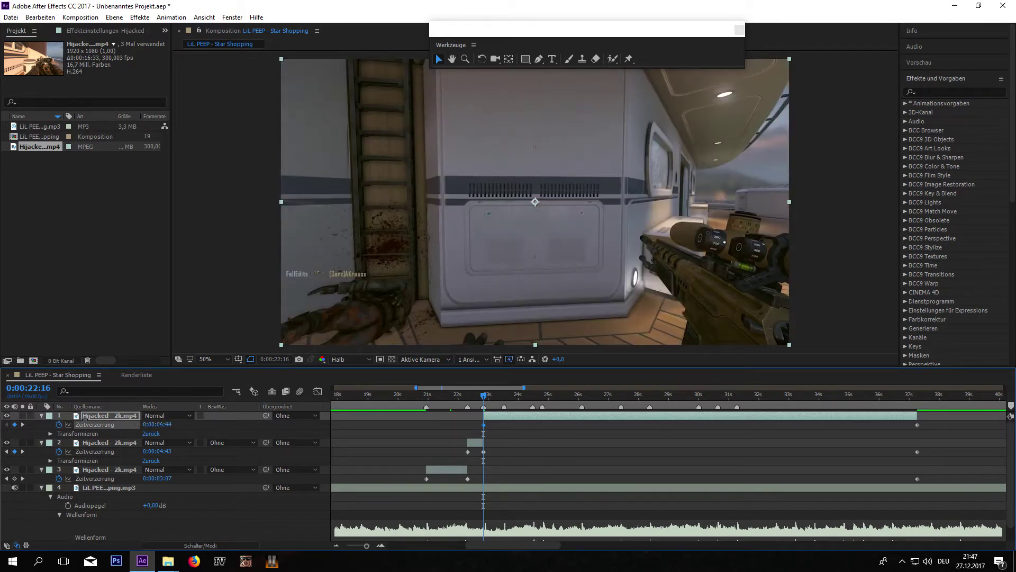
left_click_drag(54, 418, 133, 425)
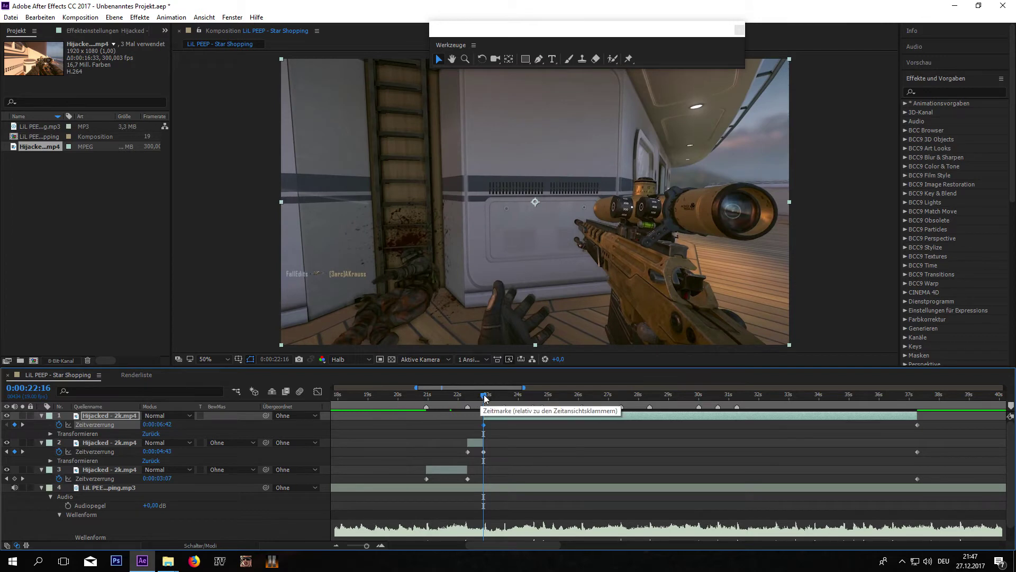
At the next marker, 0:00:23:10, set the newest layer's time remap value to 0:00:07:80 and split the layer there.
left_click_drag(478, 398, 504, 406)
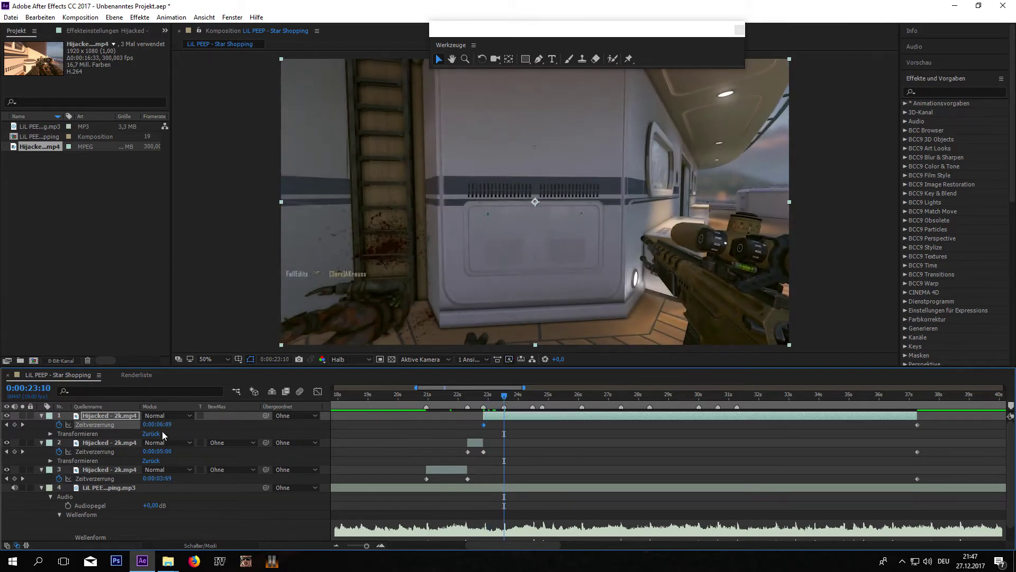
left_click_drag(165, 425, 301, 432)
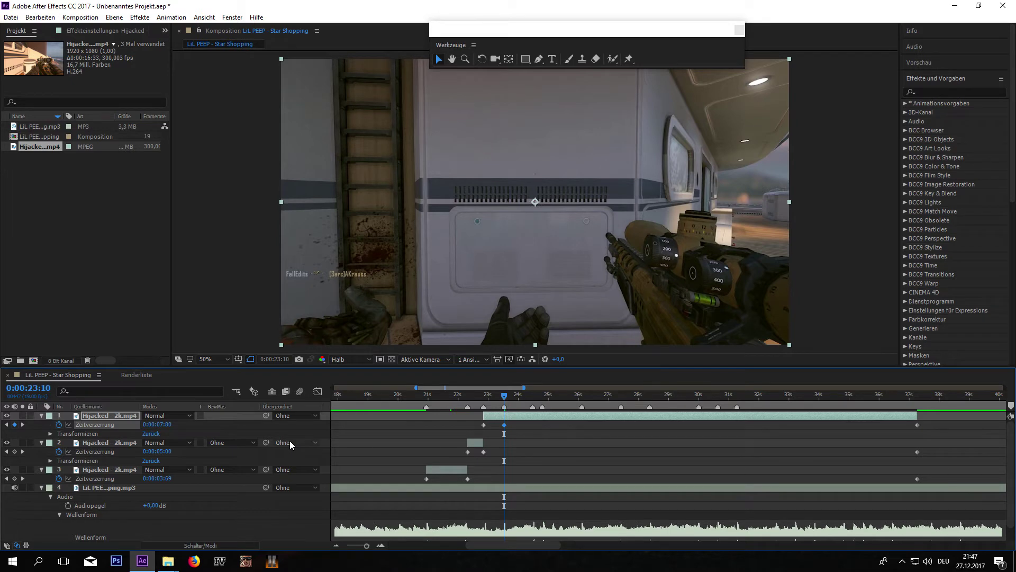
key("ctrl+shift+d")
Shift the newest split layer slightly later on the timeline and preview the cut sequence from 0:00:20:07.
left_click_drag(517, 412, 410, 396)
key("space")
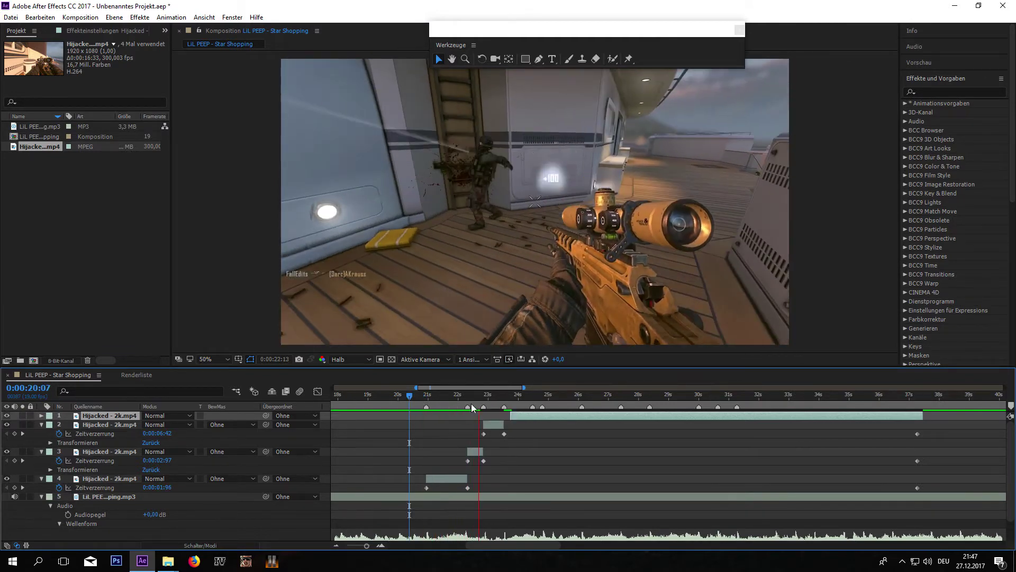
left_click(443, 402)
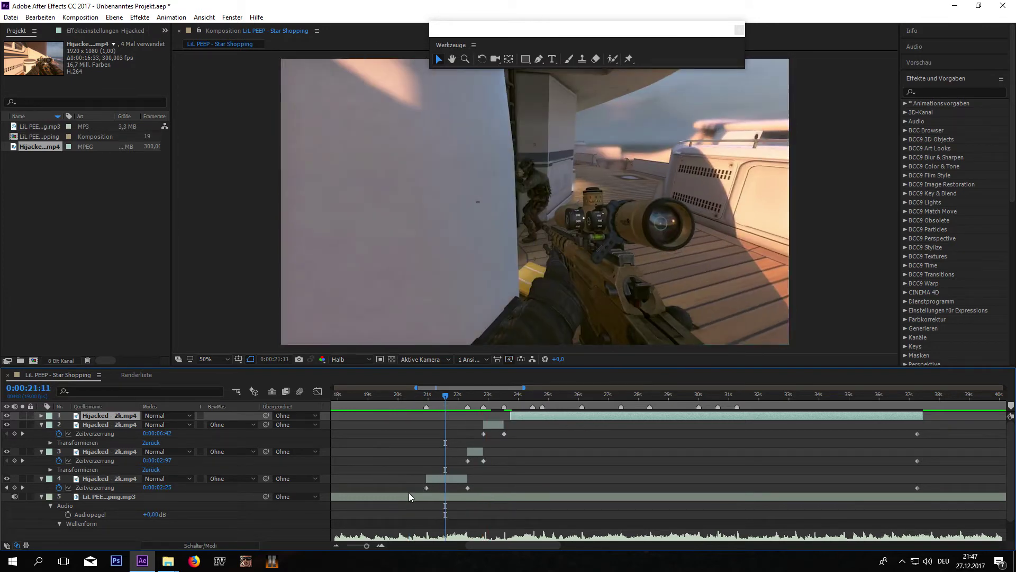
Apply Easy Ease to the first two time remap keyframes of the first clip, layer 4.
left_click_drag(417, 486, 485, 491)
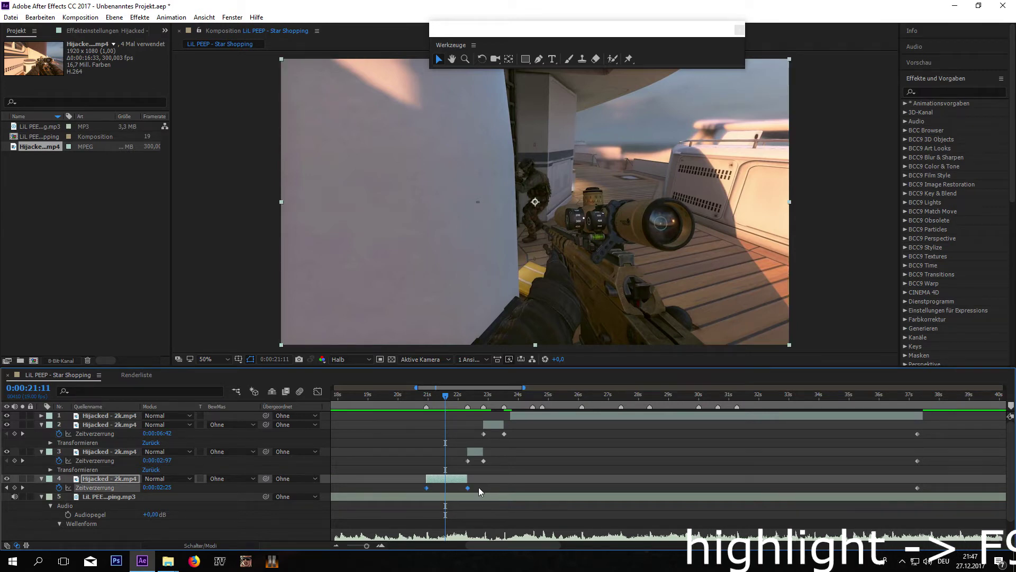
right_click(454, 483)
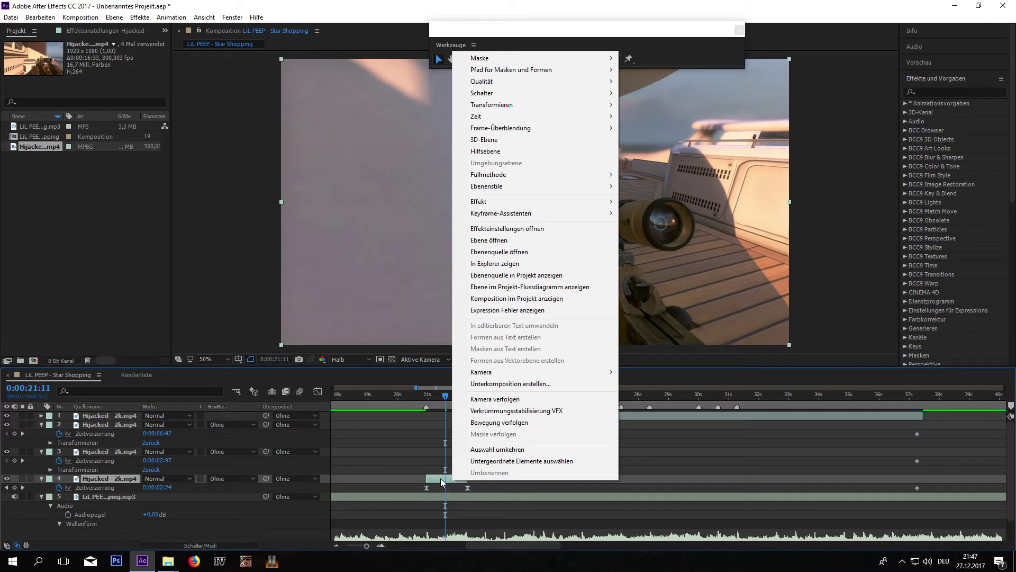
left_click(437, 481)
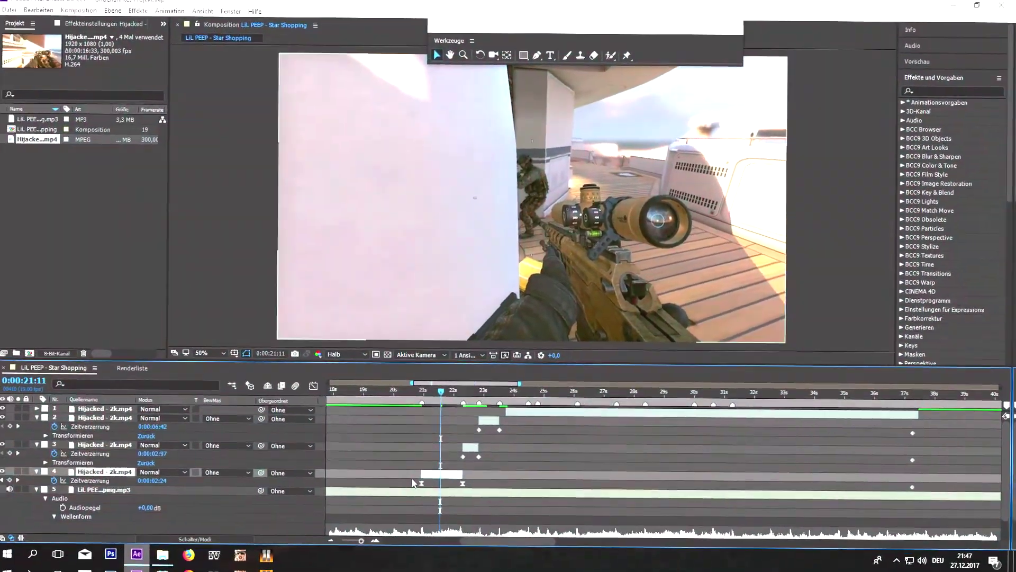
left_click_drag(417, 484, 485, 488)
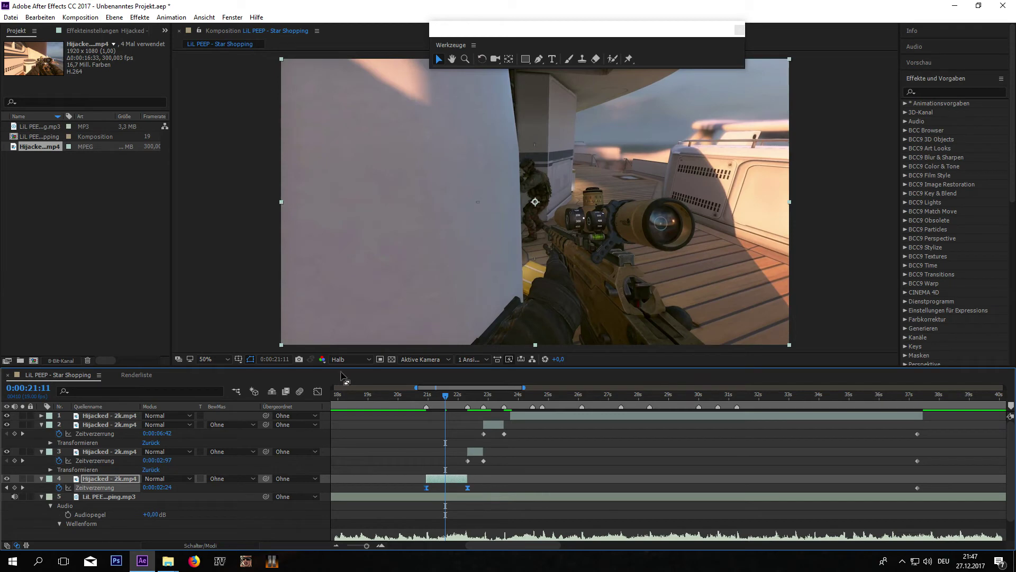
In the graph editor, shape layer 4's time remap curve with near-vertical handles, the start handle raised and the end handle lowered.
left_click(318, 392)
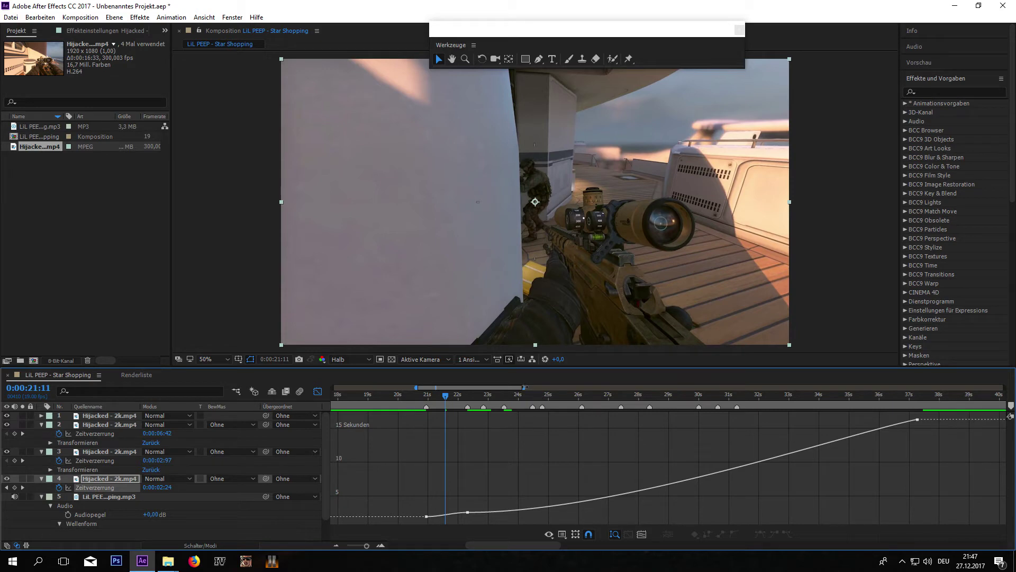
left_click_drag(525, 387, 428, 388)
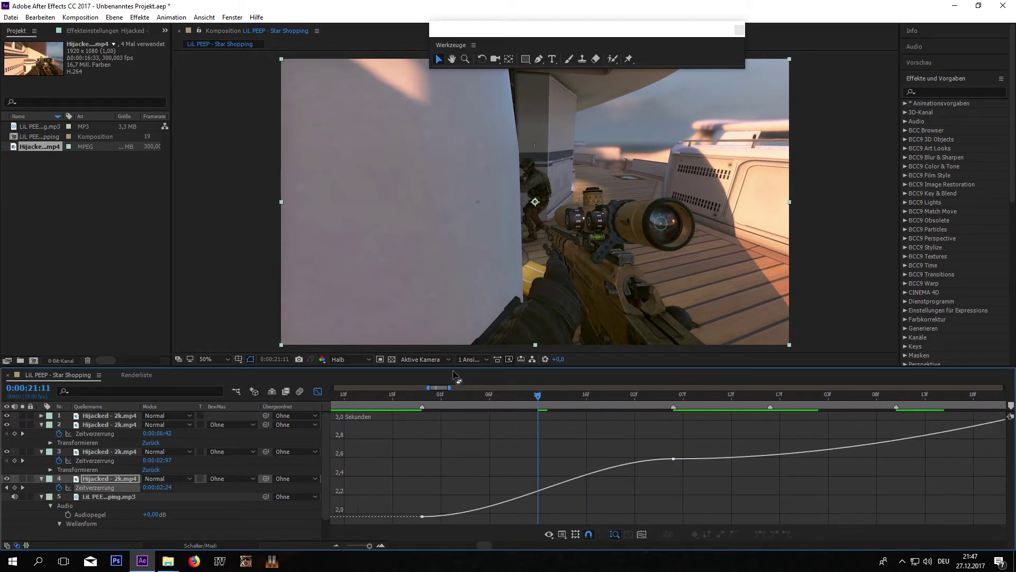
left_click(659, 460)
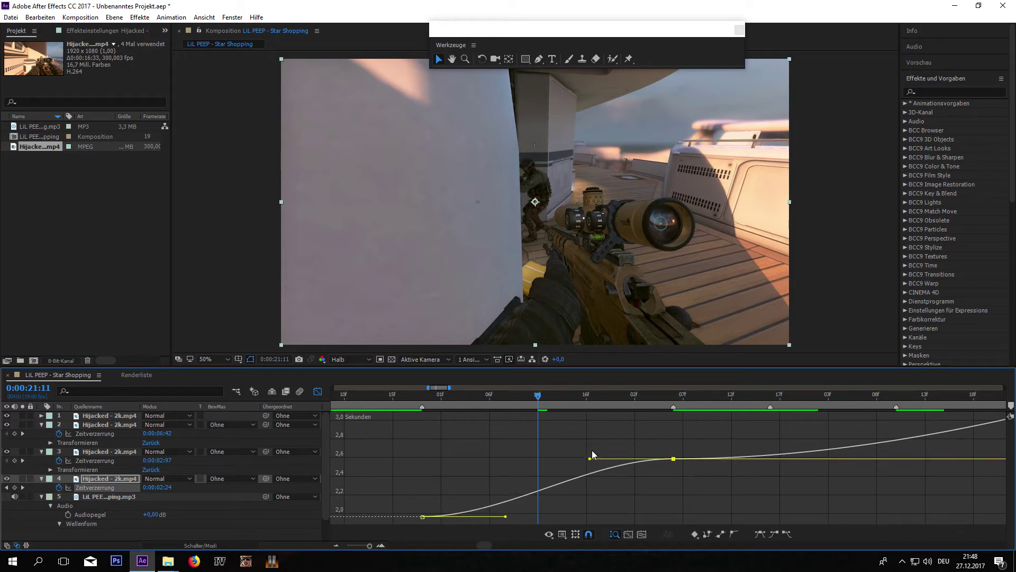
left_click_drag(589, 458, 672, 514)
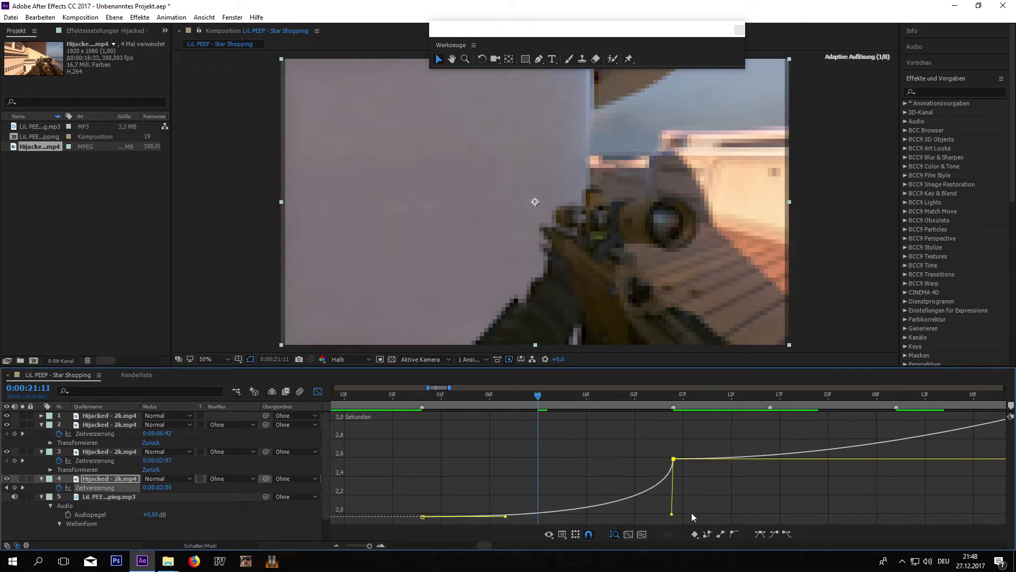
left_click_drag(506, 515, 416, 461)
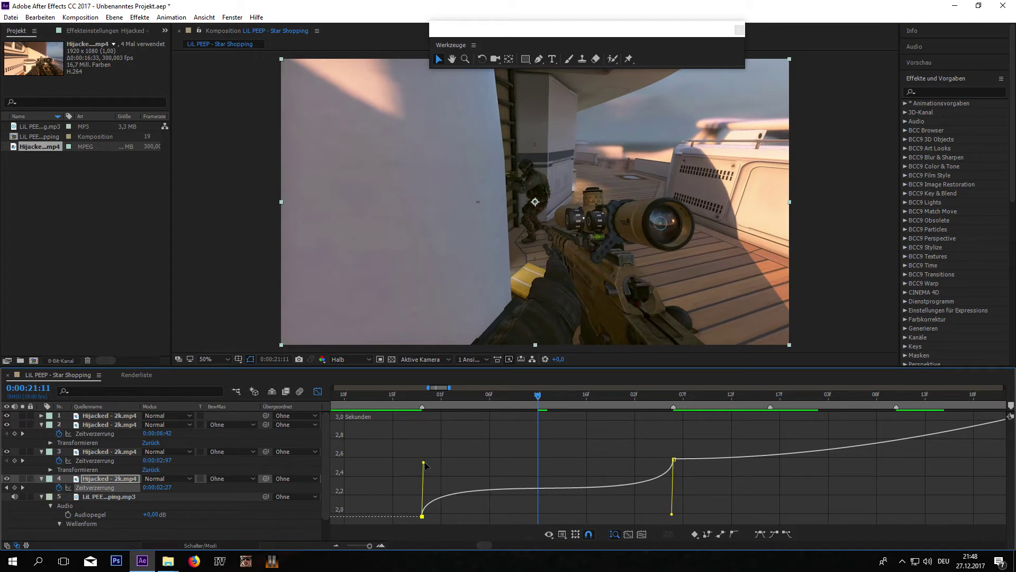
left_click_drag(425, 464, 424, 434)
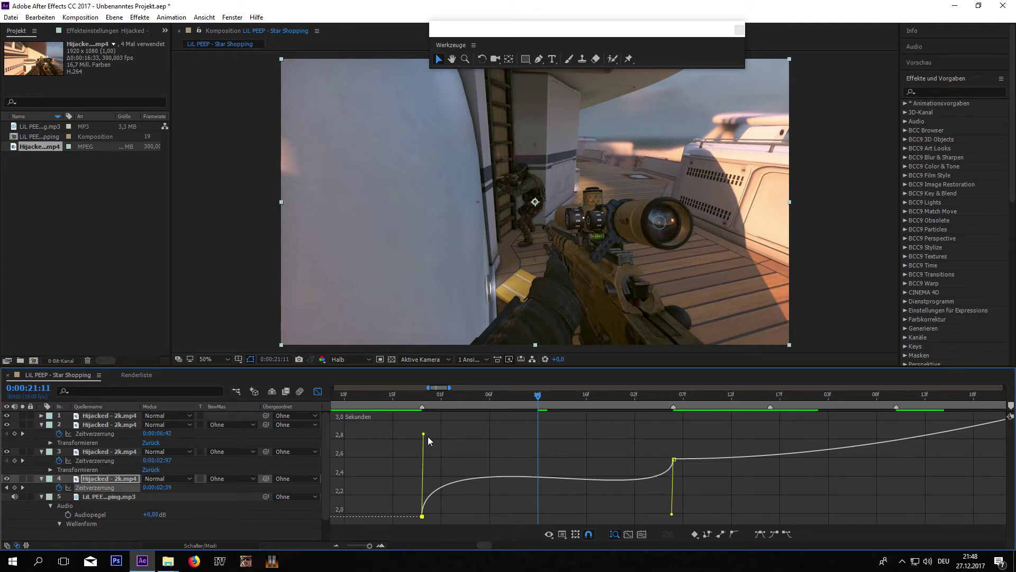
left_click_drag(424, 435, 411, 468)
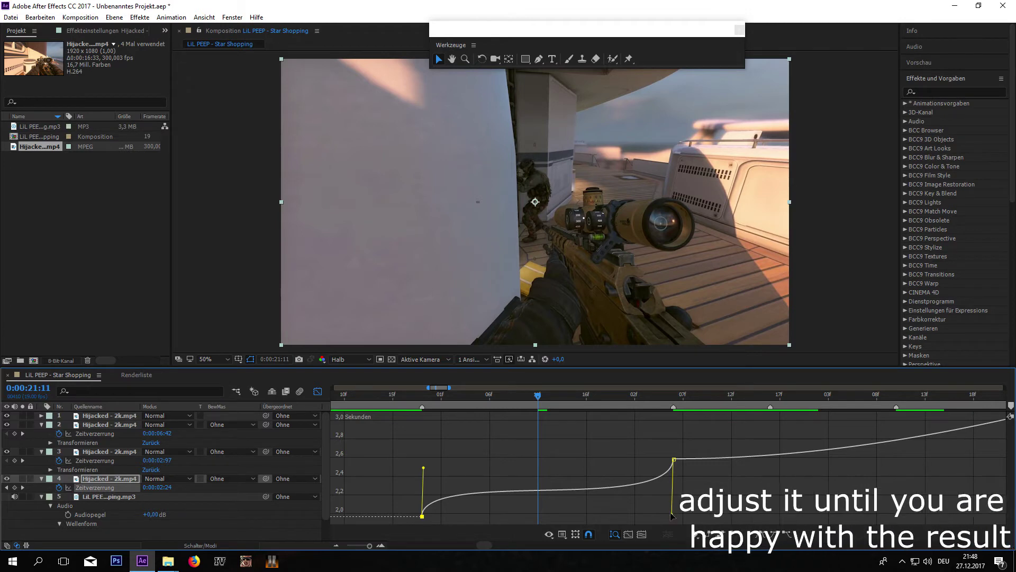
left_click_drag(671, 514, 672, 515)
Preview the first clip's speed curve from before its start and fine-tune the handle of its end keyframe.
left_click_drag(429, 387, 416, 387)
left_click(495, 399)
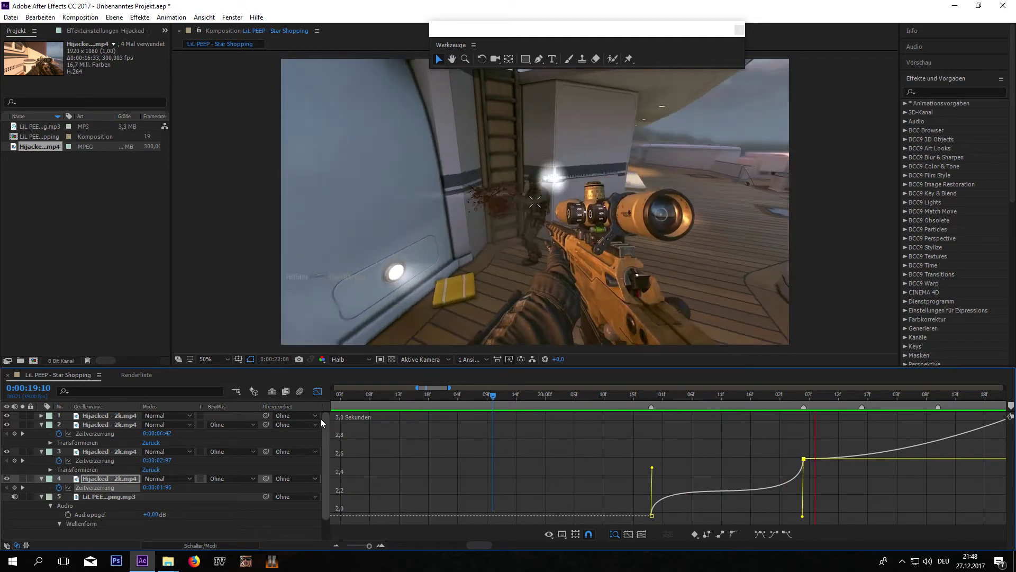
left_click(698, 397)
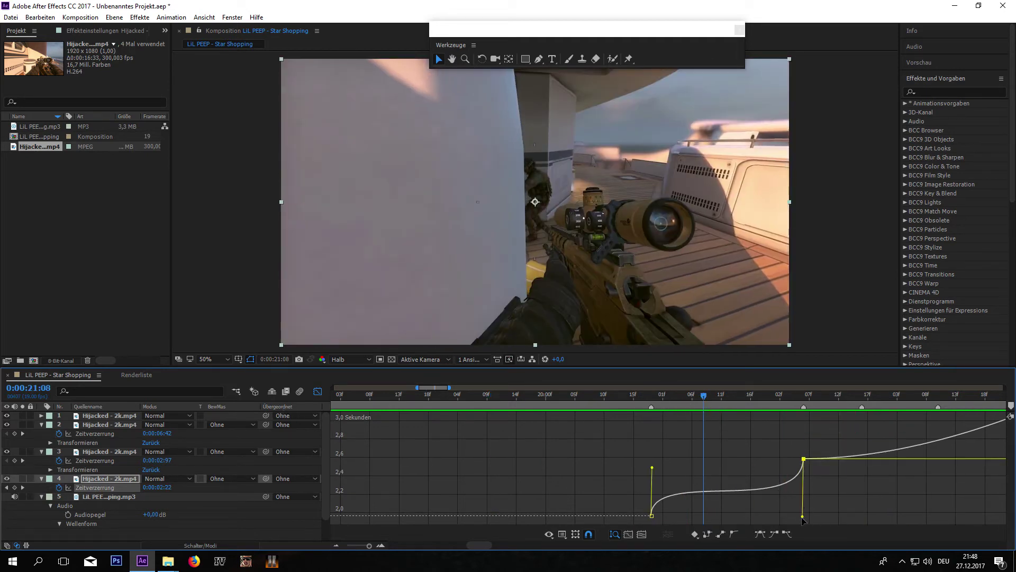
left_click_drag(803, 520, 803, 518)
left_click(527, 400)
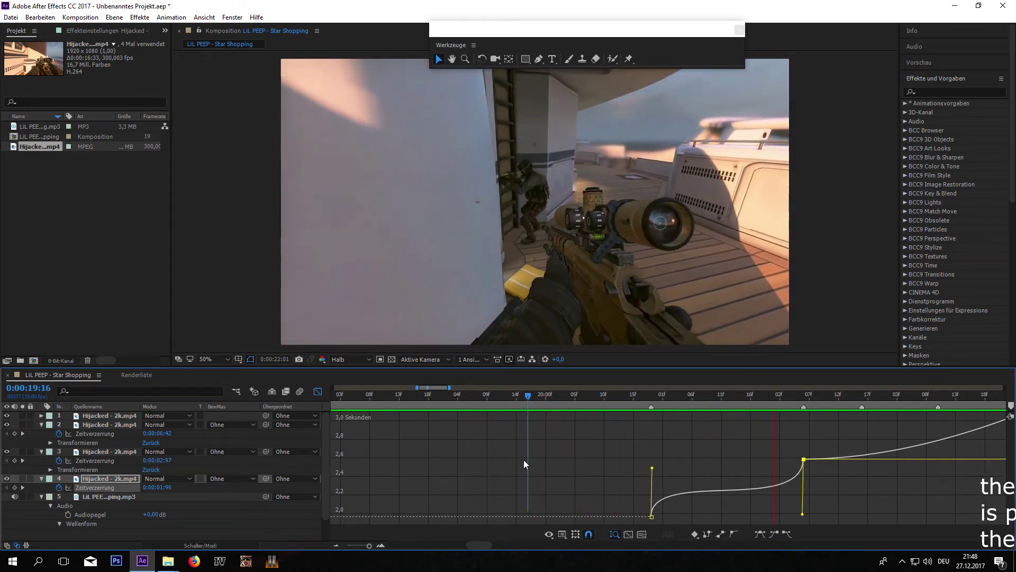
Leave the graph editor and apply Easy Ease to layer 3's time remap keyframes at its start and at 0:00:22:16.
left_click(318, 391)
left_click(807, 397)
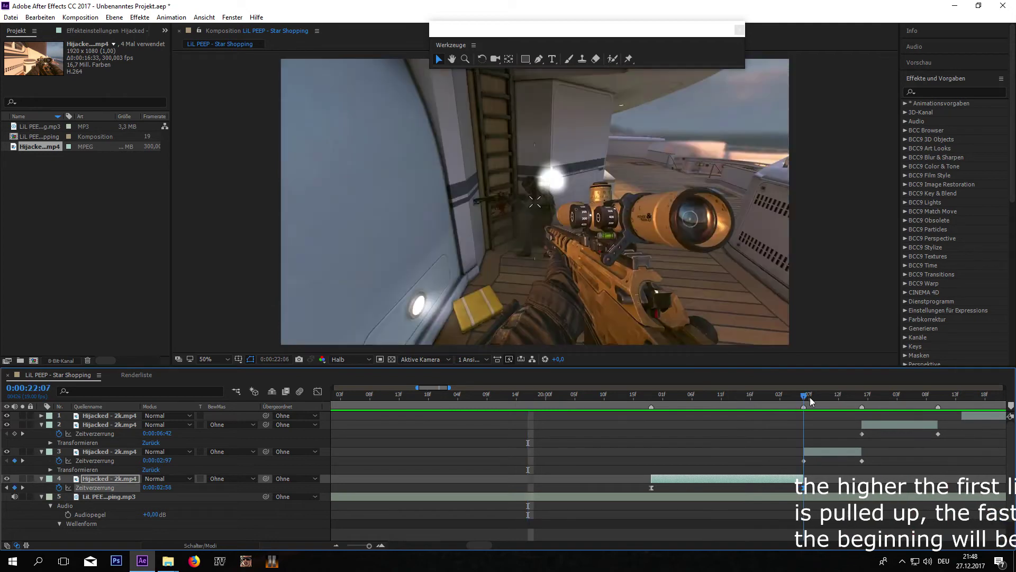
left_click_drag(799, 458, 881, 465)
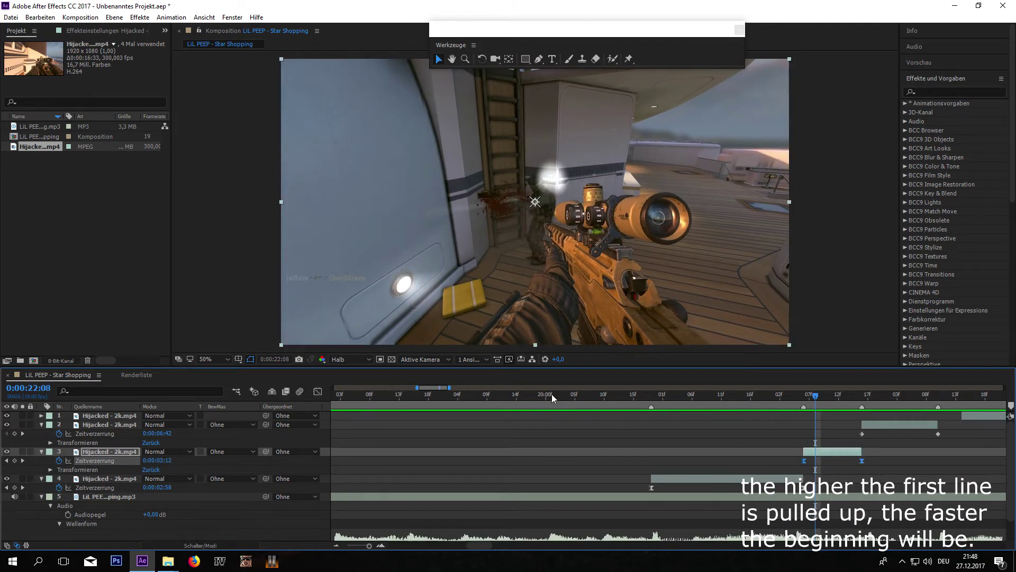
Shape layer 3's time remap curve in the graph editor, raising the start handle and lowering the end handle to near vertical.
left_click(317, 391)
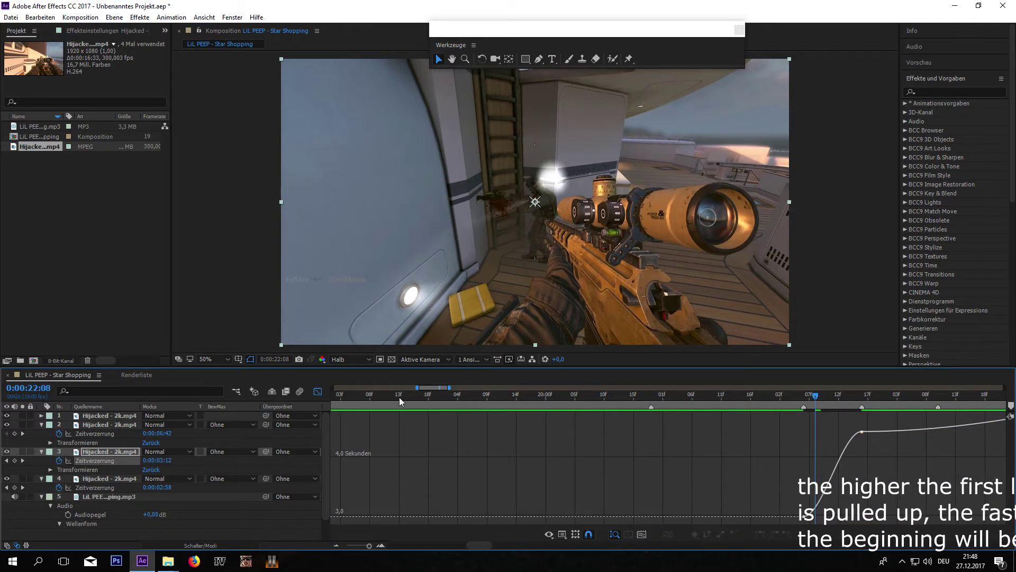
left_click_drag(417, 387, 430, 387)
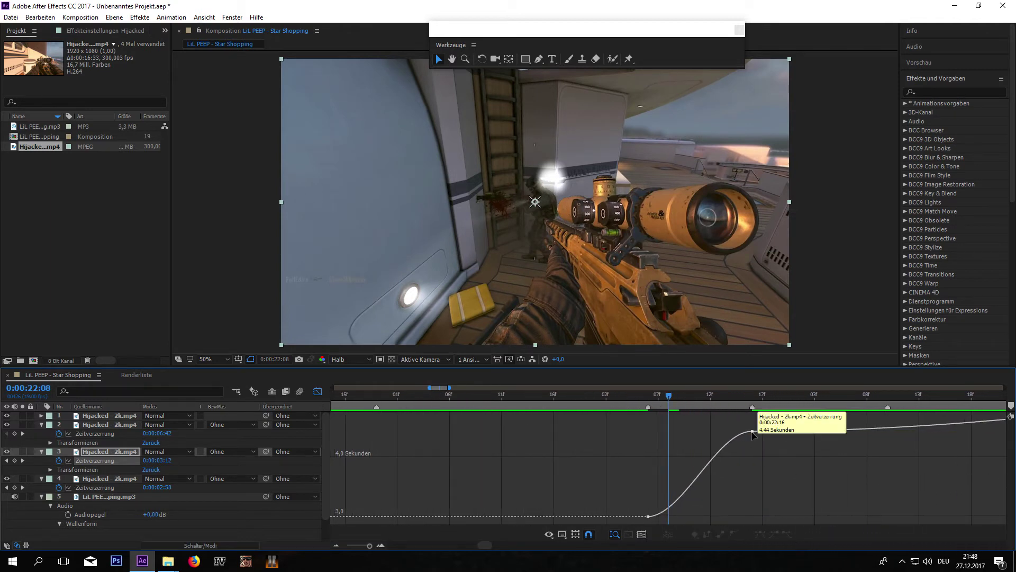
left_click(752, 431)
left_click_drag(719, 432, 773, 500)
left_click_drag(682, 516, 588, 462)
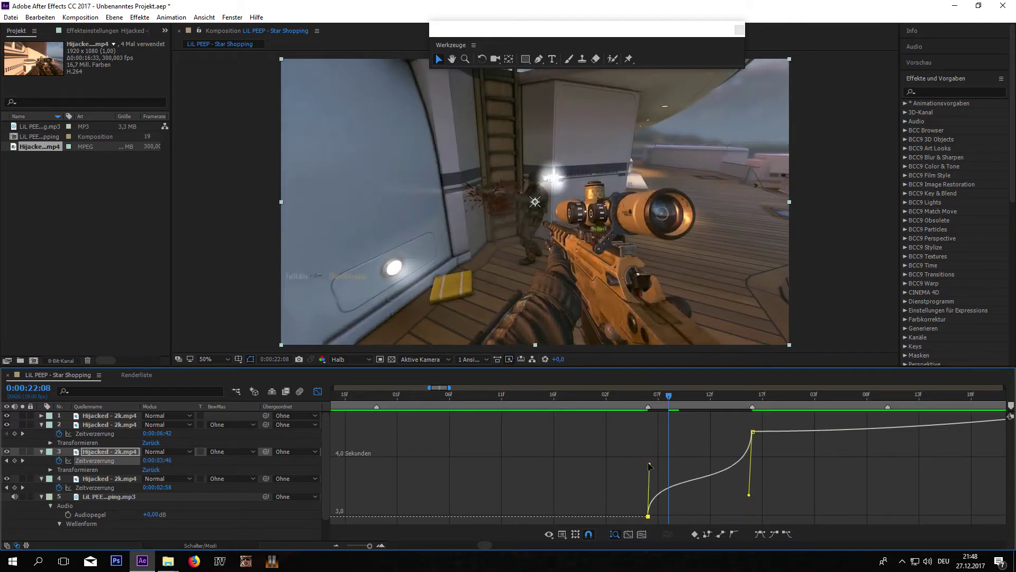
left_click_drag(650, 465, 585, 457)
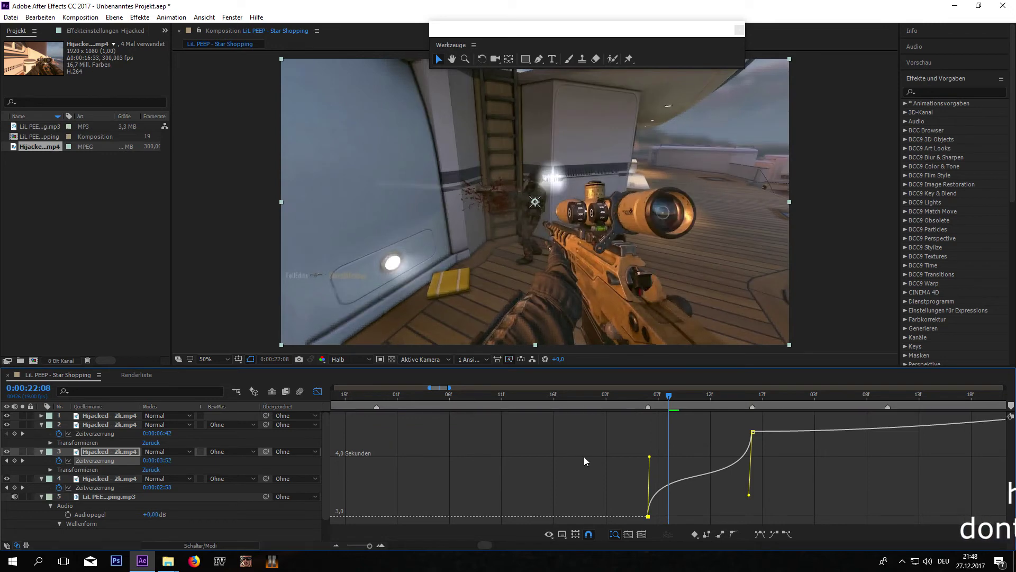
left_click_drag(649, 456, 623, 459)
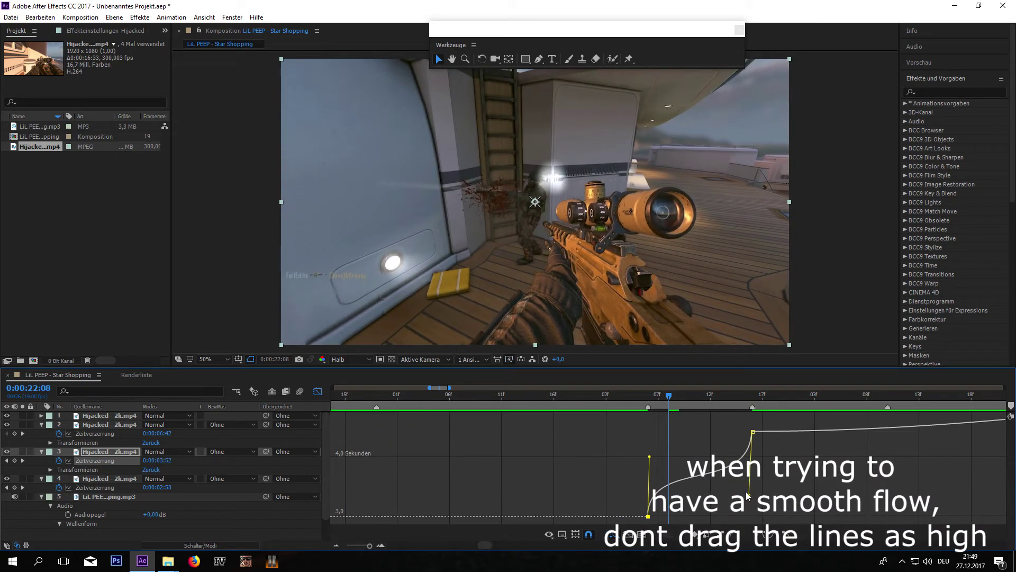
left_click_drag(748, 496, 750, 506)
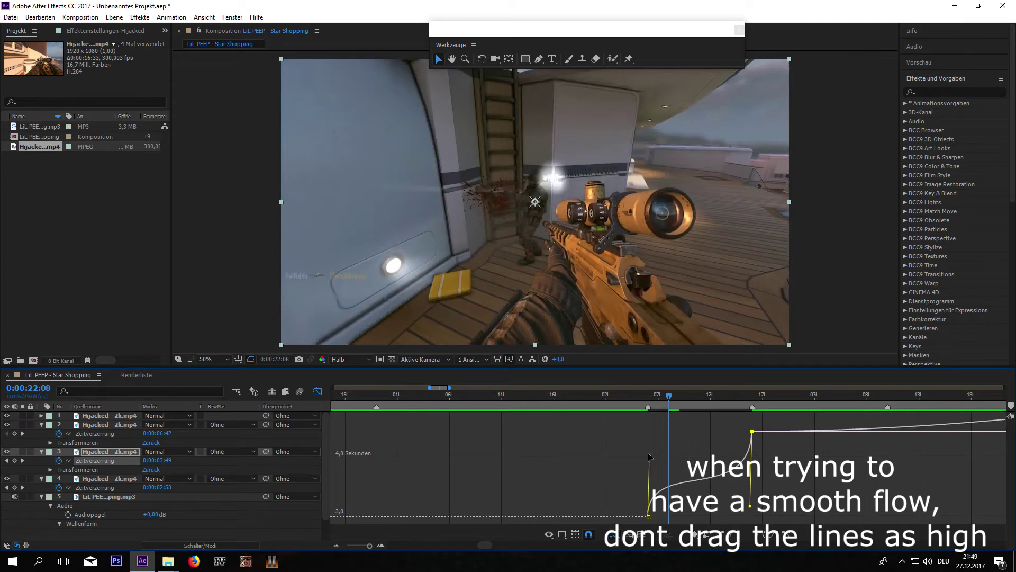
Preview the retimed clips outside the graph editor and apply Easy Ease to layer 2's time remap keyframes at 0:00:22:16 and 0:00:23:10.
key("shift+F3")
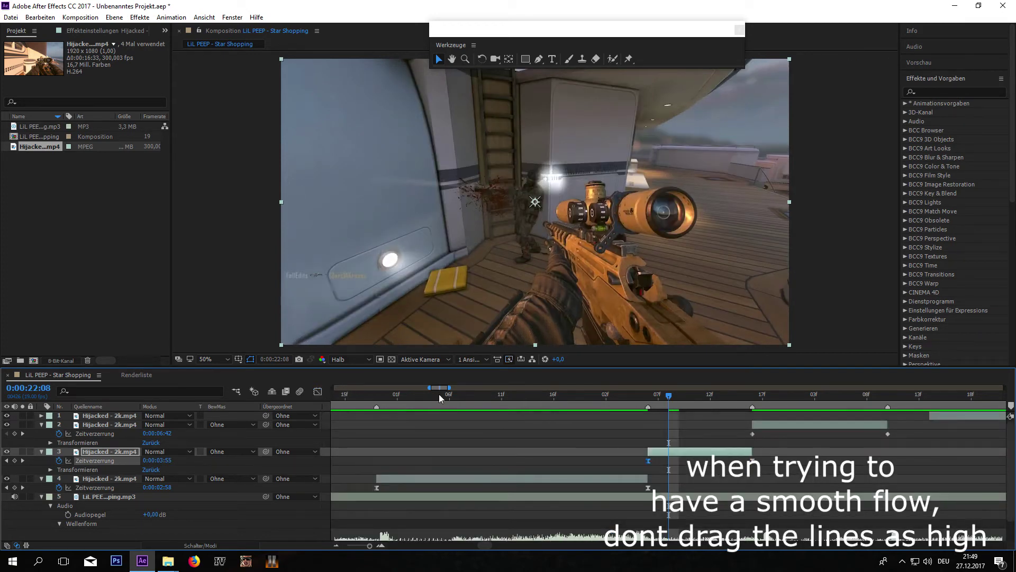
key("space")
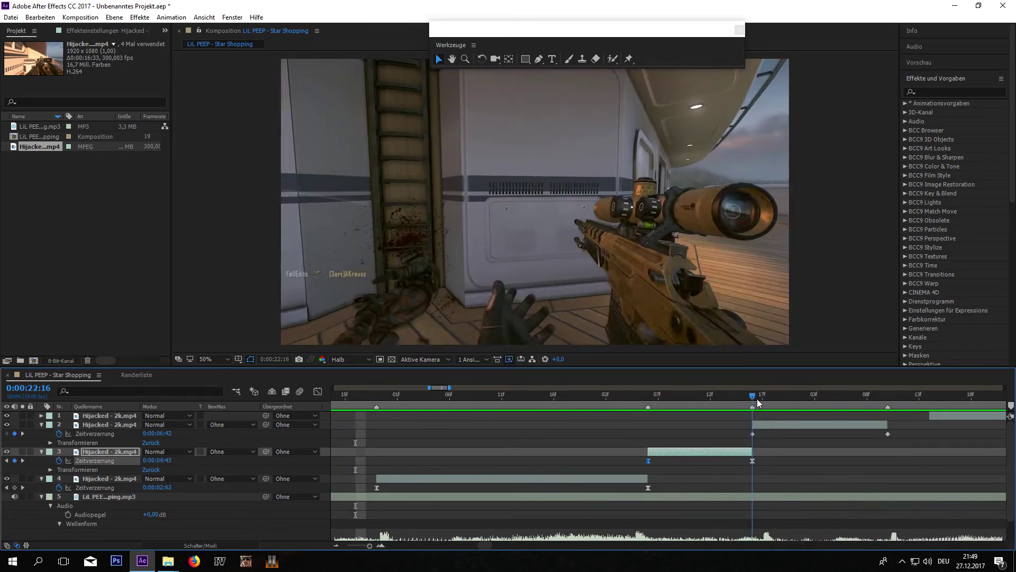
left_click_drag(742, 432, 896, 446)
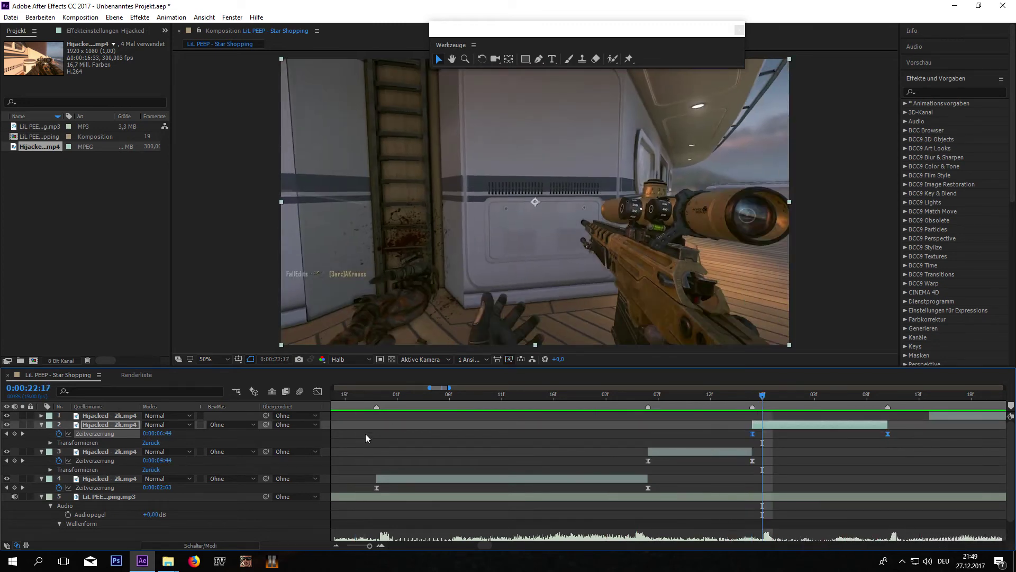
In the graph editor, raise the start handle and lower the end handle of layer 2's time remap curve to near vertical.
left_click(317, 392)
left_click(888, 422)
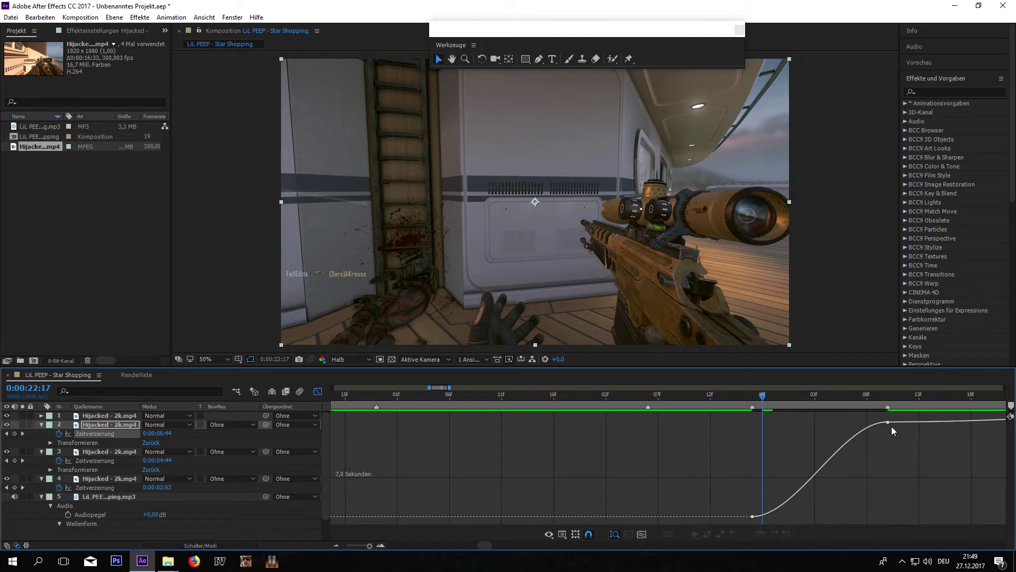
left_click_drag(840, 424, 922, 500)
left_click(796, 515)
left_click_drag(797, 516, 732, 473)
left_click(813, 519)
left_click(753, 516)
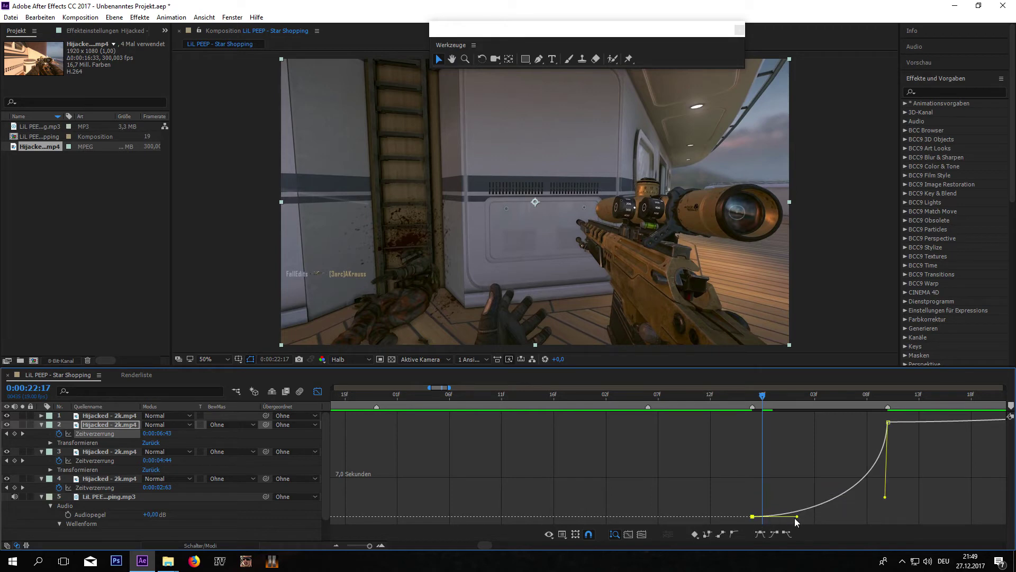
left_click_drag(797, 517, 718, 445)
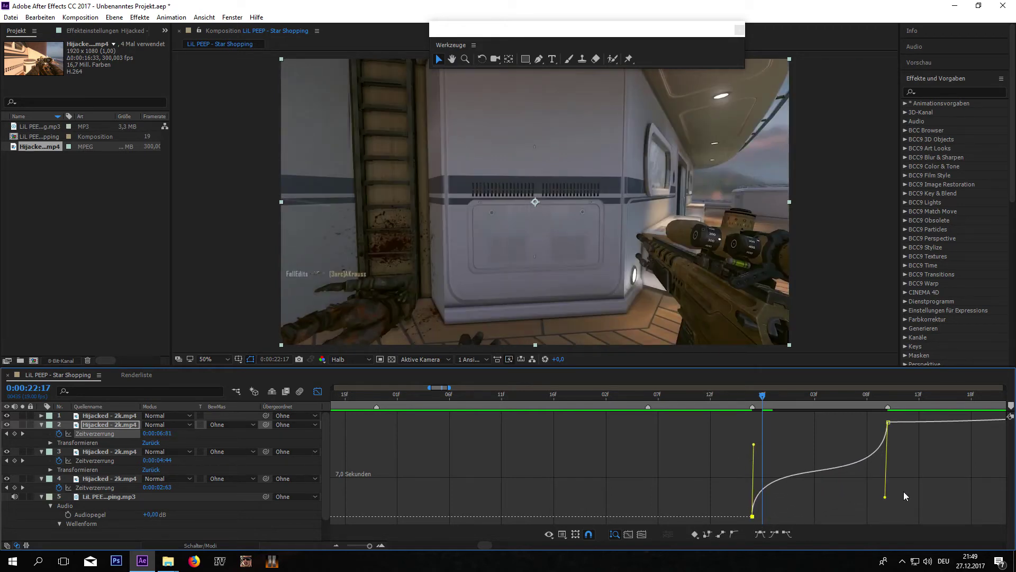
left_click_drag(888, 502, 895, 508)
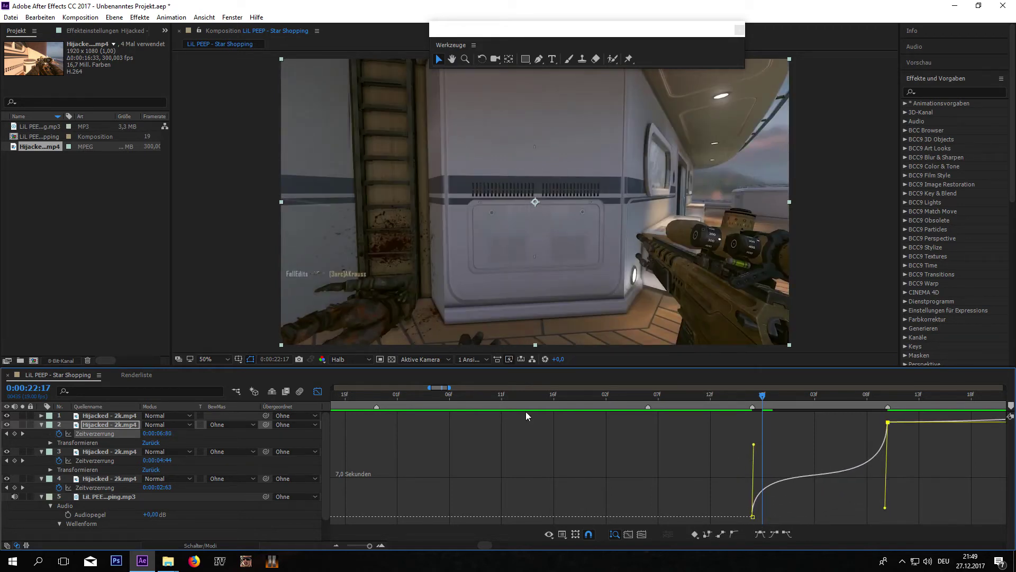
Return to the layer view, preview the three retimed clips from 0:00:20:16, and place the time indicator at 0:00:23:10.
left_click(317, 392)
left_click(354, 395)
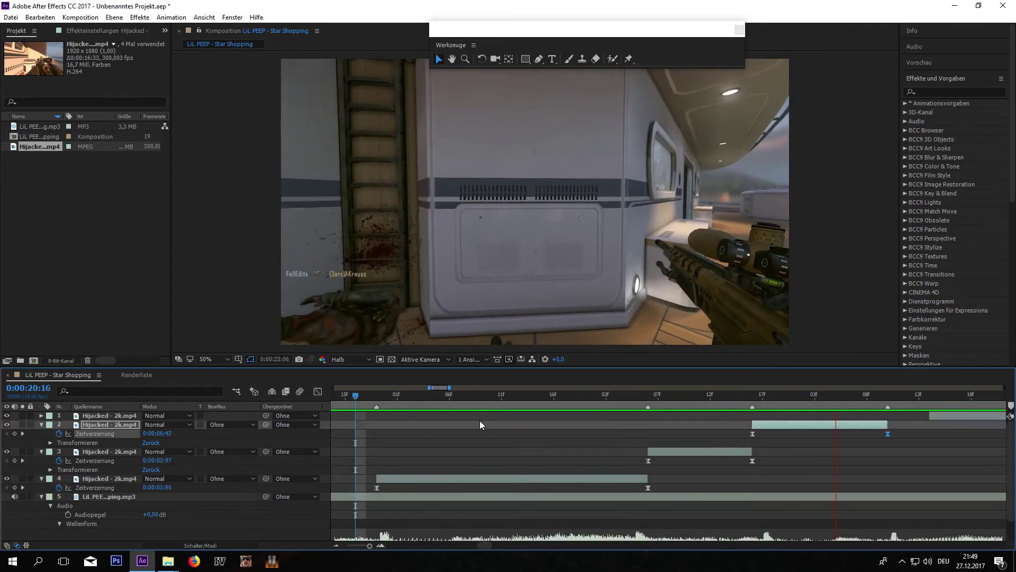
left_click(887, 396)
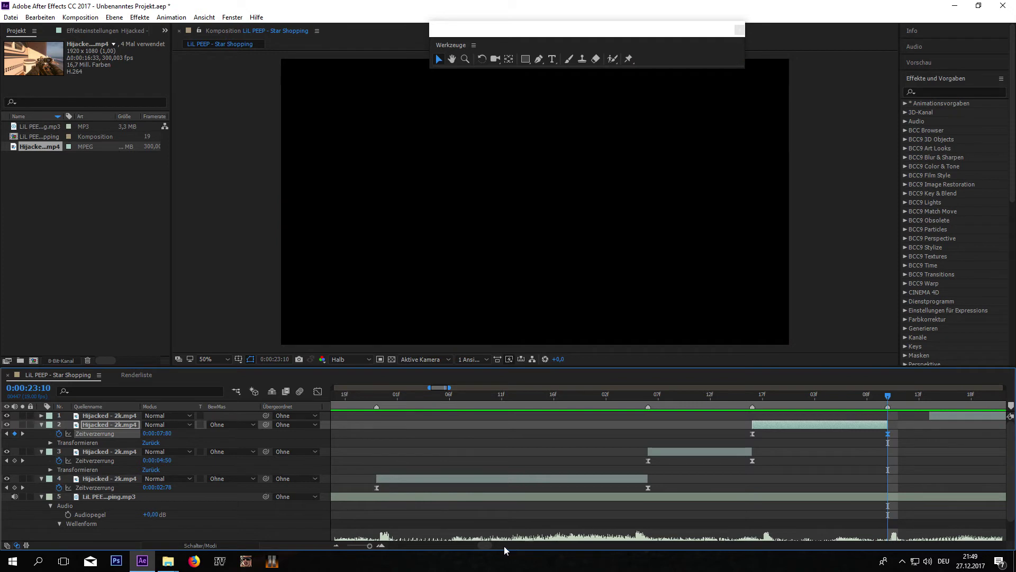
Extend layer 1's start back to 0:00:23:10 and reveal its time remap property.
left_click_drag(489, 545, 493, 546)
left_click_drag(774, 417, 738, 418)
left_click(42, 416)
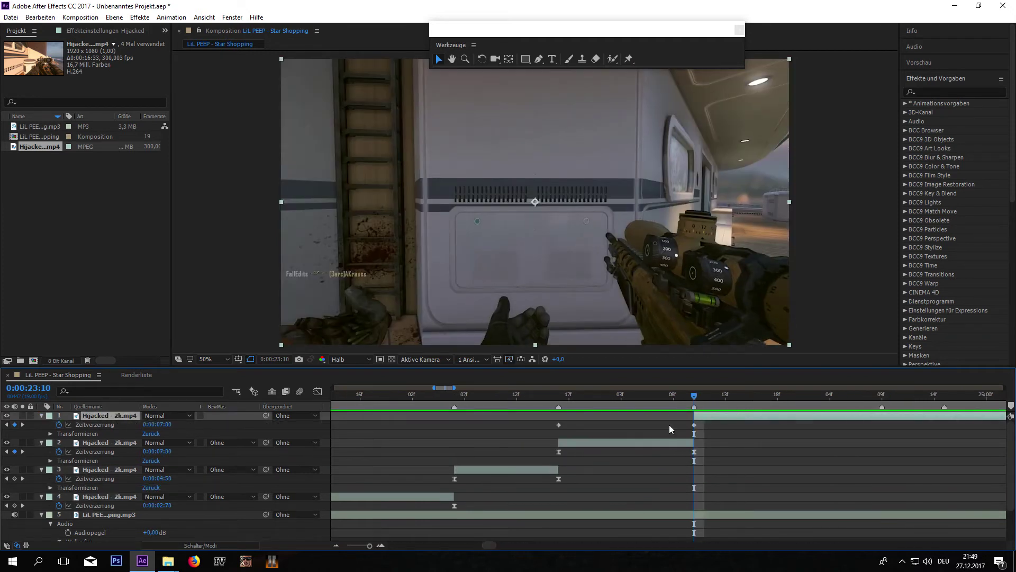
Delete layer 1's time remap keyframe at 0:00:22:16 and set its value at 0:00:23:10 to 0:00:08:64.
left_click(694, 425)
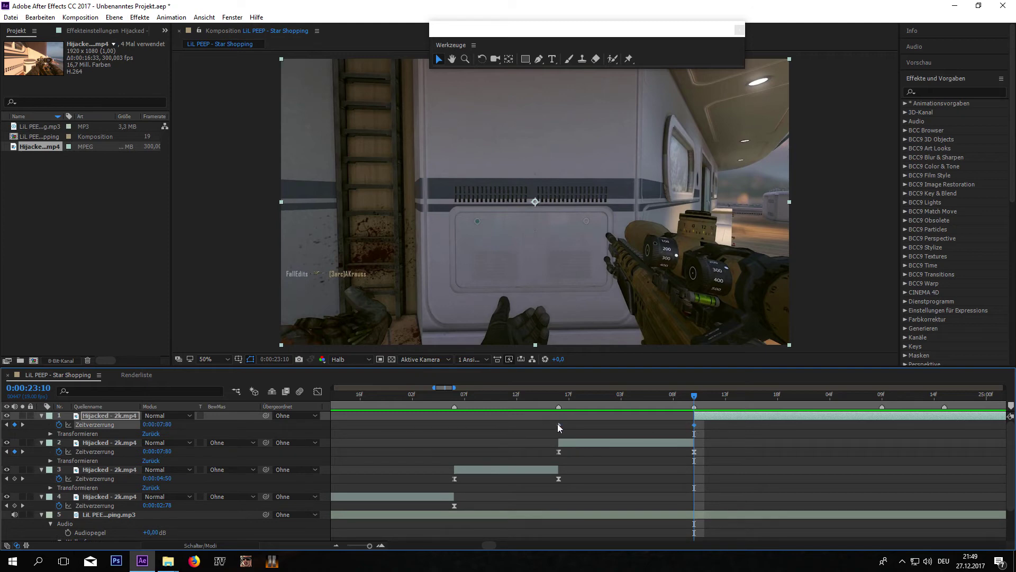
left_click(559, 425)
key("Delete")
left_click(694, 425)
left_click_drag(159, 425, 288, 419)
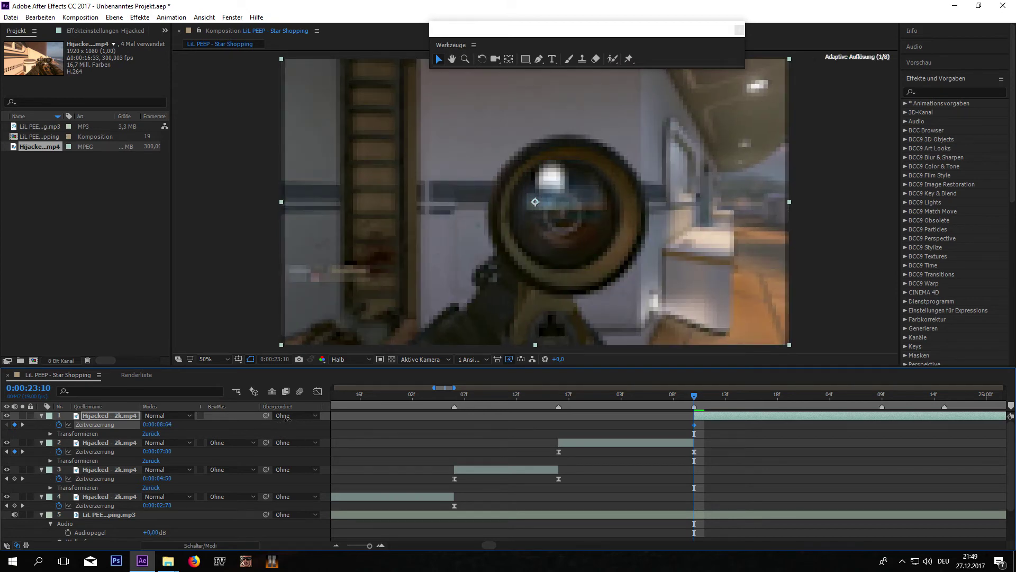
Set layer 1's time remap value at the 0:00:24:09 marker to 0:00:10:86 and split the layer there.
left_click_drag(697, 398, 884, 423)
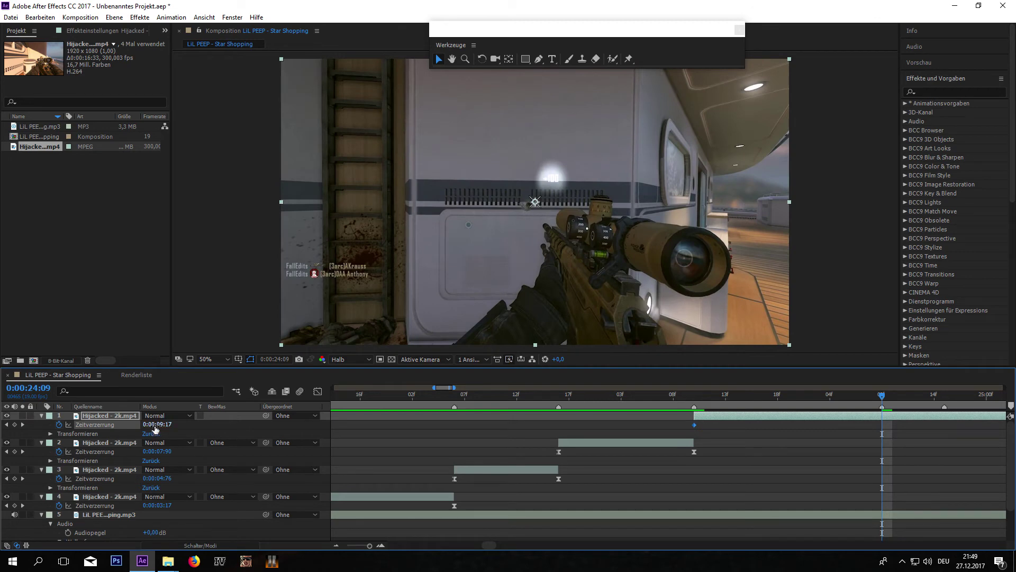
left_click_drag(158, 426, 384, 414)
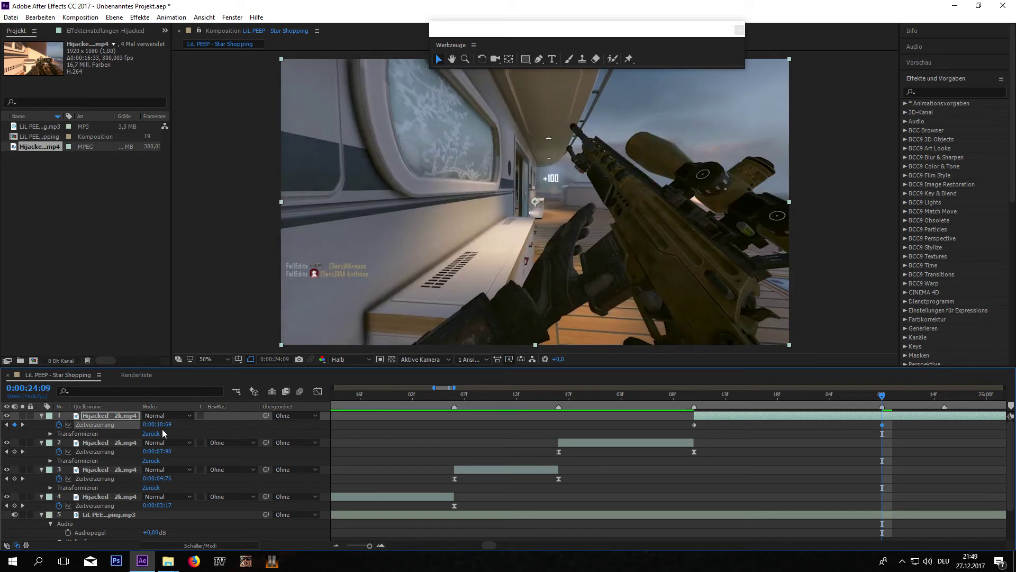
left_click_drag(162, 426, 186, 425)
key("ctrl+shift+d")
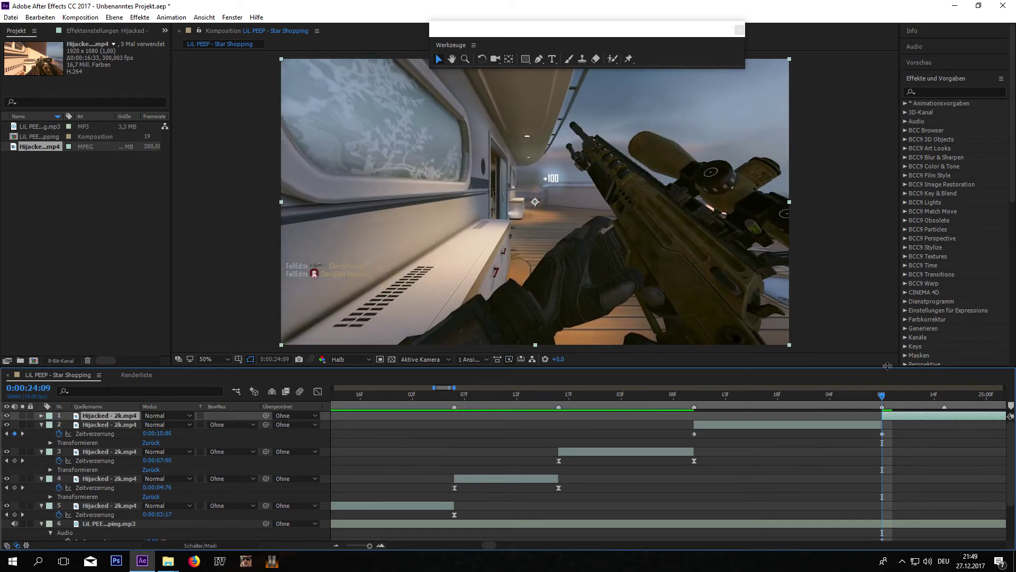
left_click(42, 416)
left_click(882, 425)
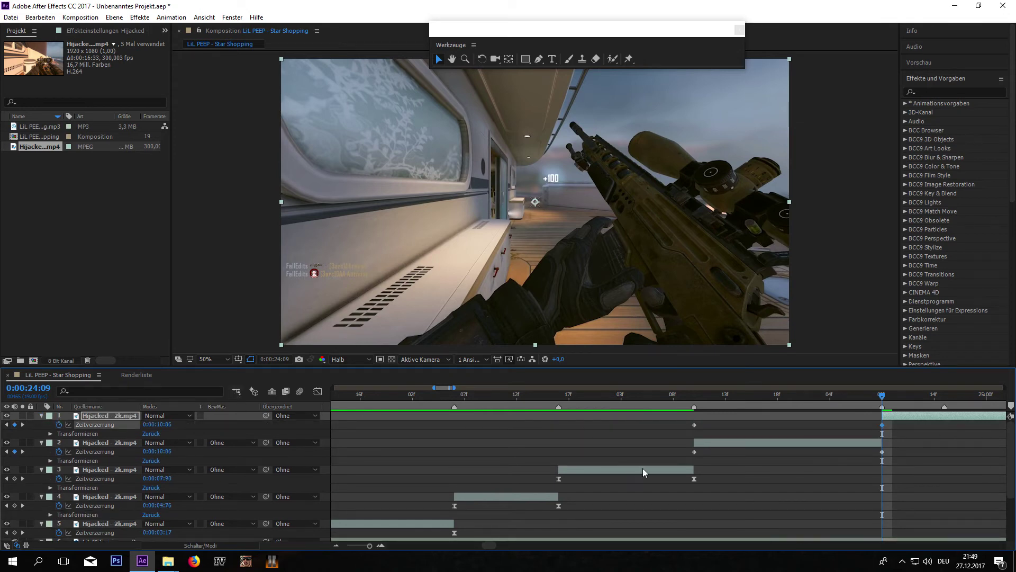
left_click(695, 426)
key("Delete")
left_click(882, 425)
left_click_drag(165, 425, 379, 416)
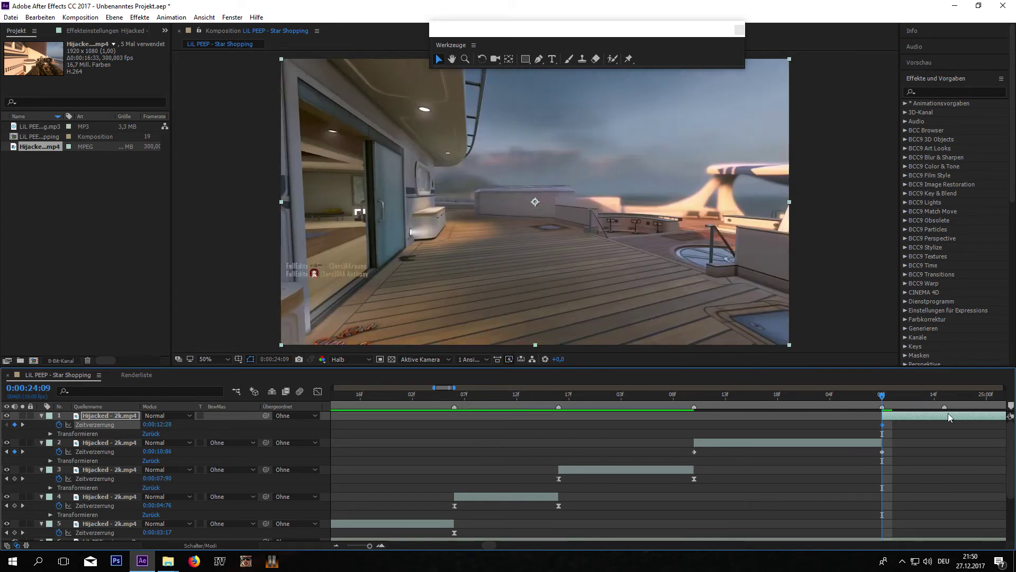
Delete the split-off clip after 0:00:24:09 and apply Easy Ease to the remaining top layer's time remap keyframes.
key("Delete")
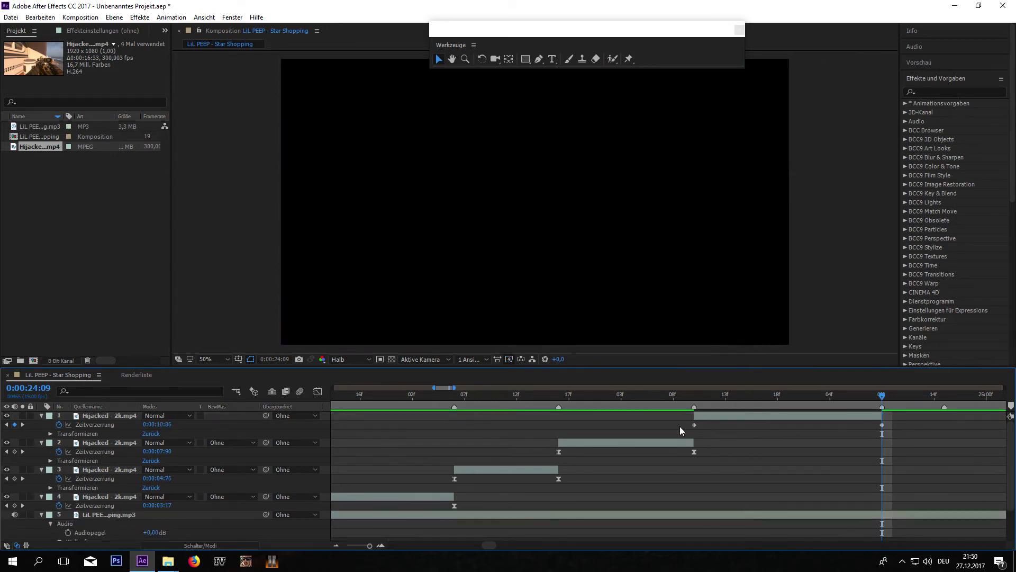
mouse_move(682, 424)
left_mouse_down()
mouse_move(964, 450)
mouse_move(904, 427)
left_mouse_up()
In the graph editor, lower the end handle and raise the start handle of layer 1's time remap curve to near vertical.
left_click(317, 392)
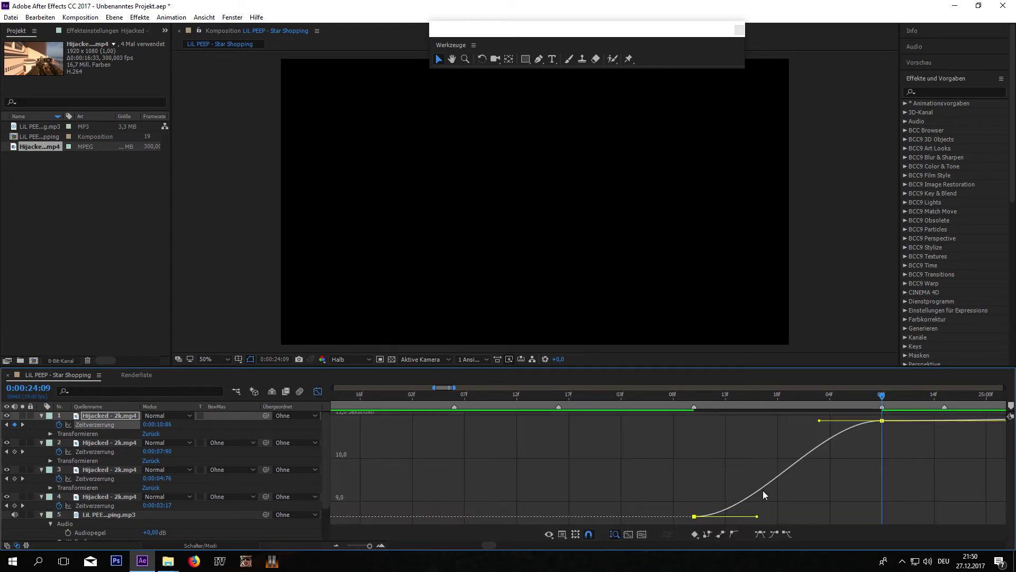
left_click(883, 421)
left_click_drag(820, 421, 904, 504)
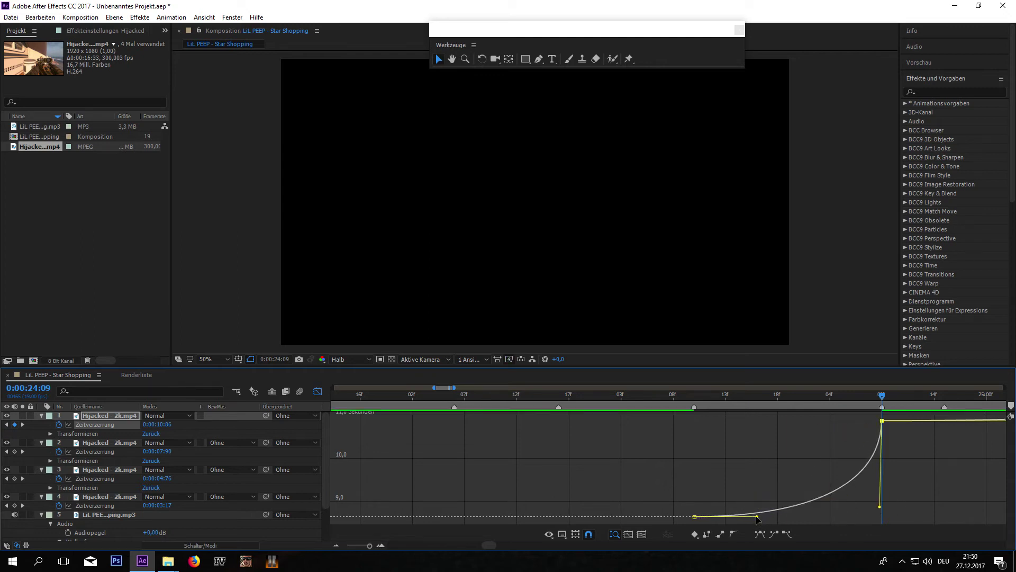
left_click_drag(758, 517, 596, 433)
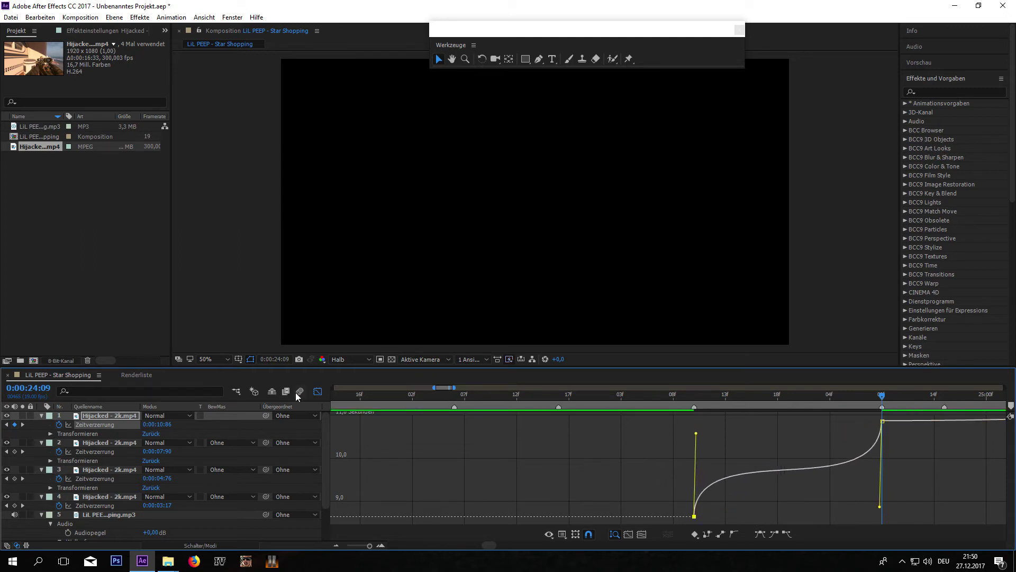
left_click(318, 391)
Preview the four retimed clips against the music, starting from 0:00:19:05, 0:00:20:01, 0:00:18:18 and 0:00:20:07.
left_click_drag(433, 387, 412, 387)
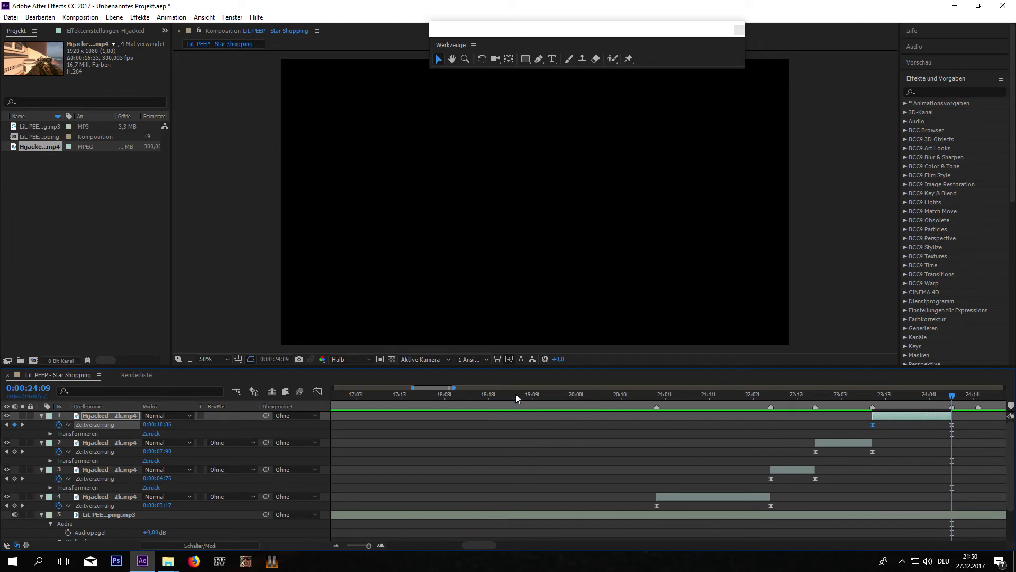
left_click(516, 394)
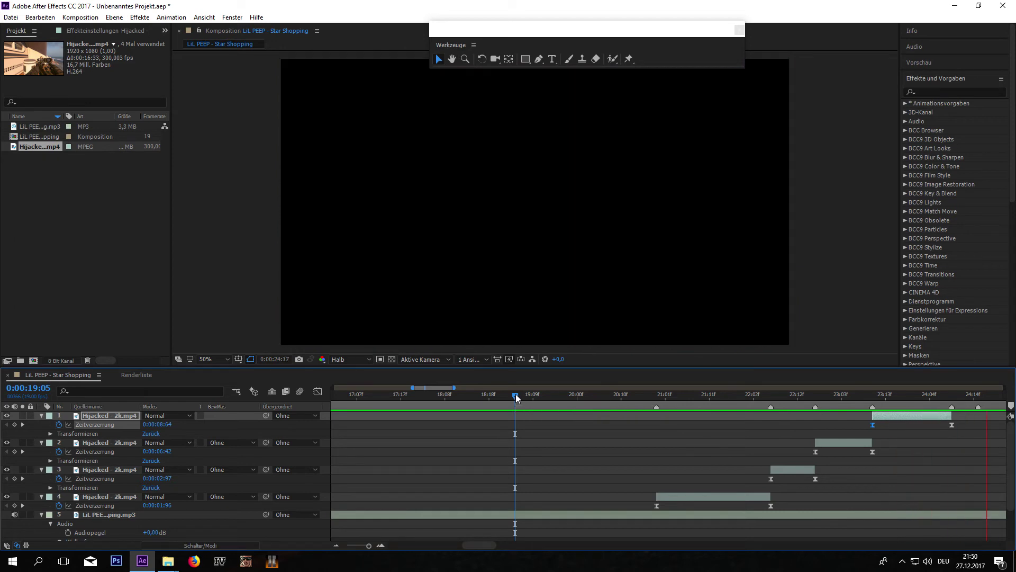
left_click(582, 396)
key("space")
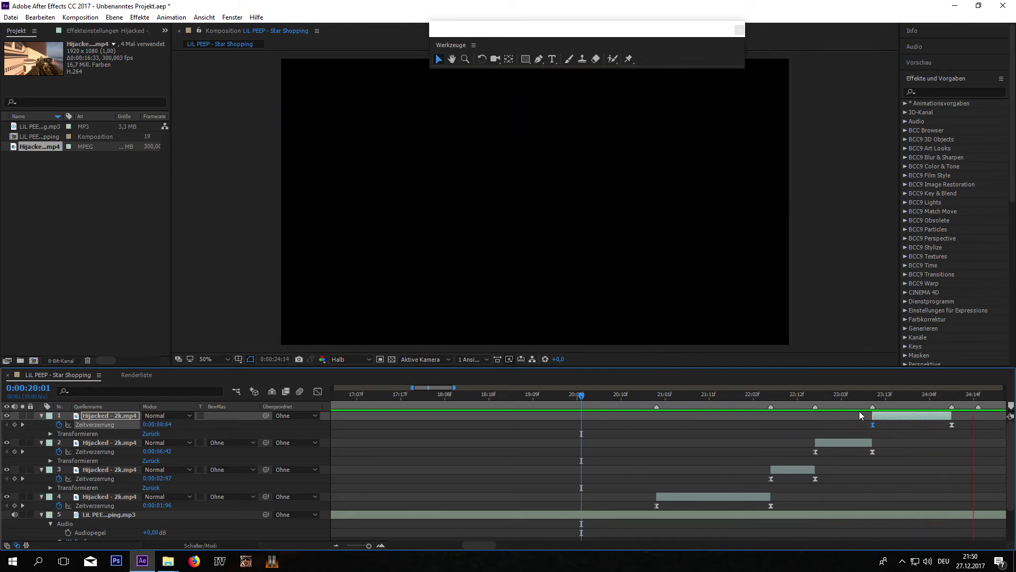
left_click(849, 395)
left_click_drag(456, 388, 477, 390)
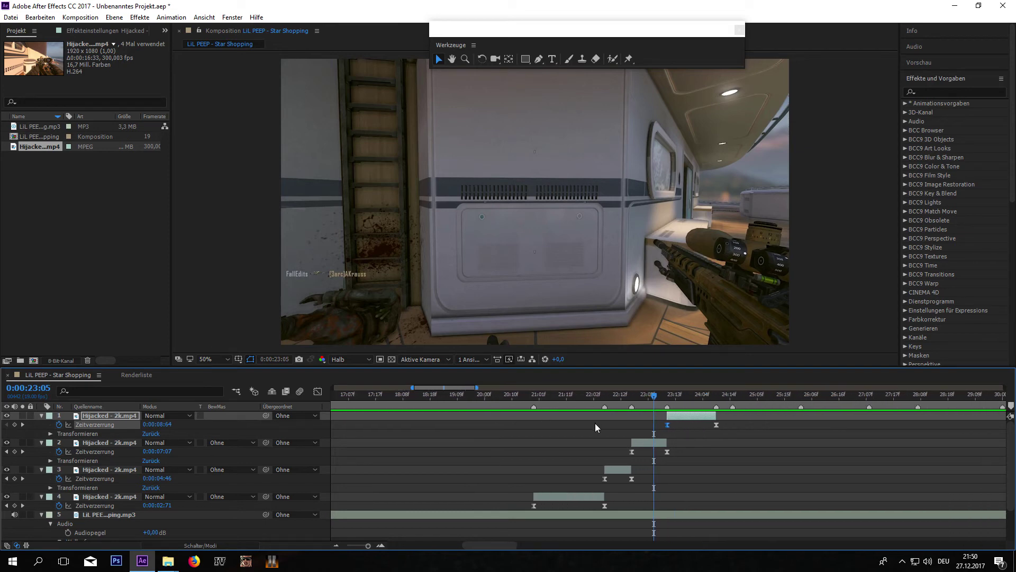
left_click(431, 395)
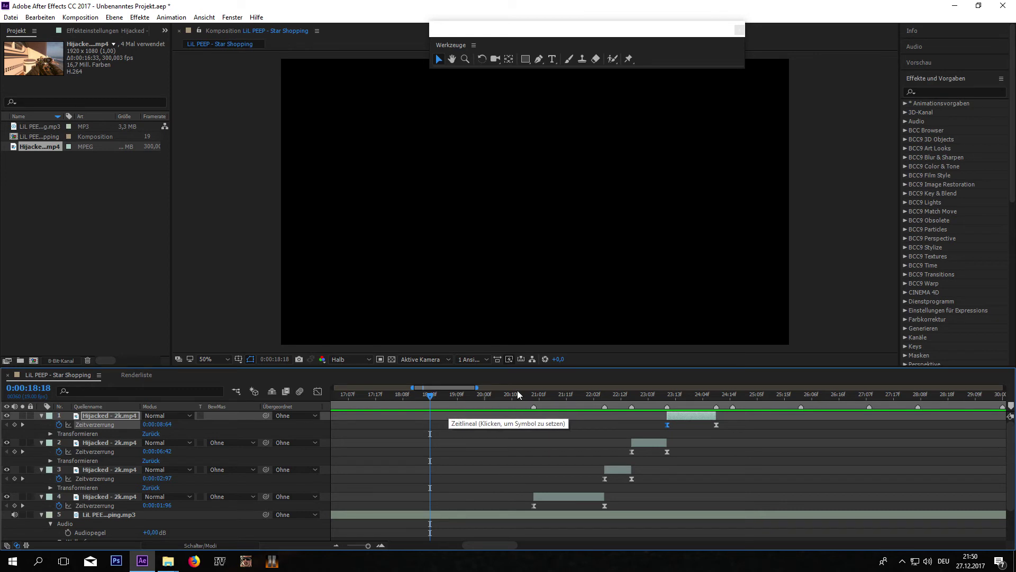
left_click(504, 395)
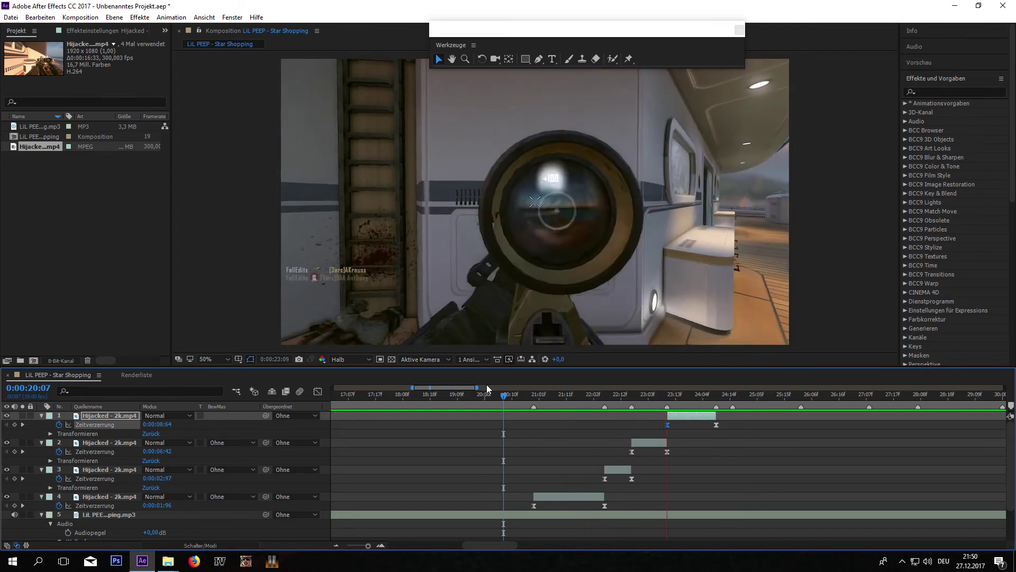
left_click(676, 397)
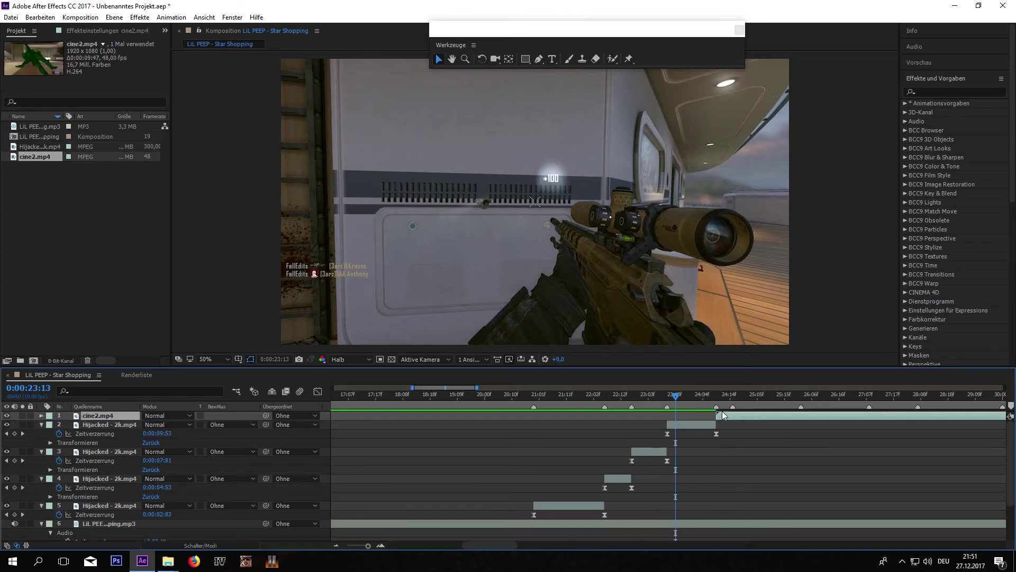
Enable time remapping on cine2.mp4 and trim the layer's end to the marker at 0:00:26:02.
left_click_drag(691, 396, 716, 399)
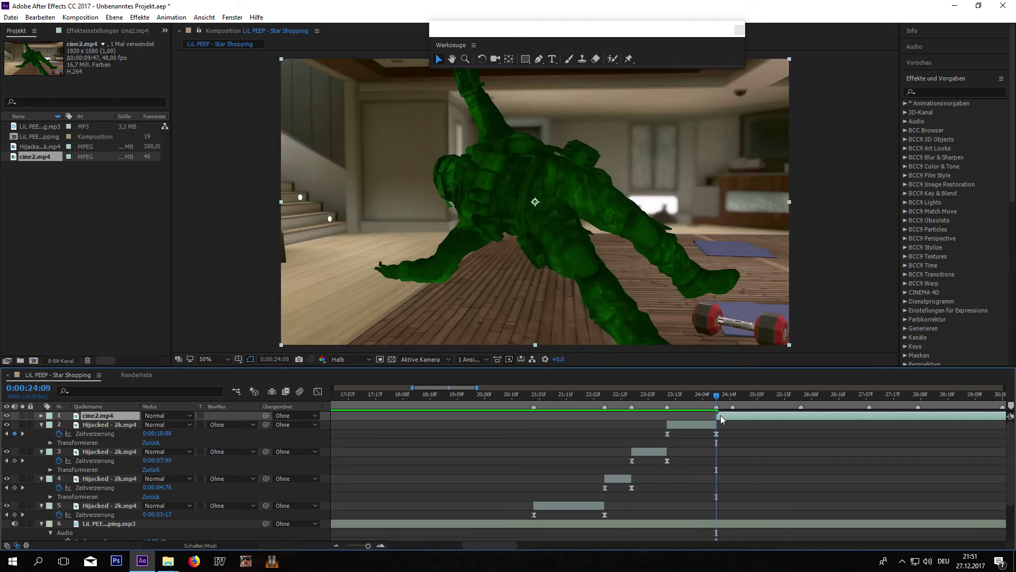
key("ctrl+alt+t")
left_click(800, 395)
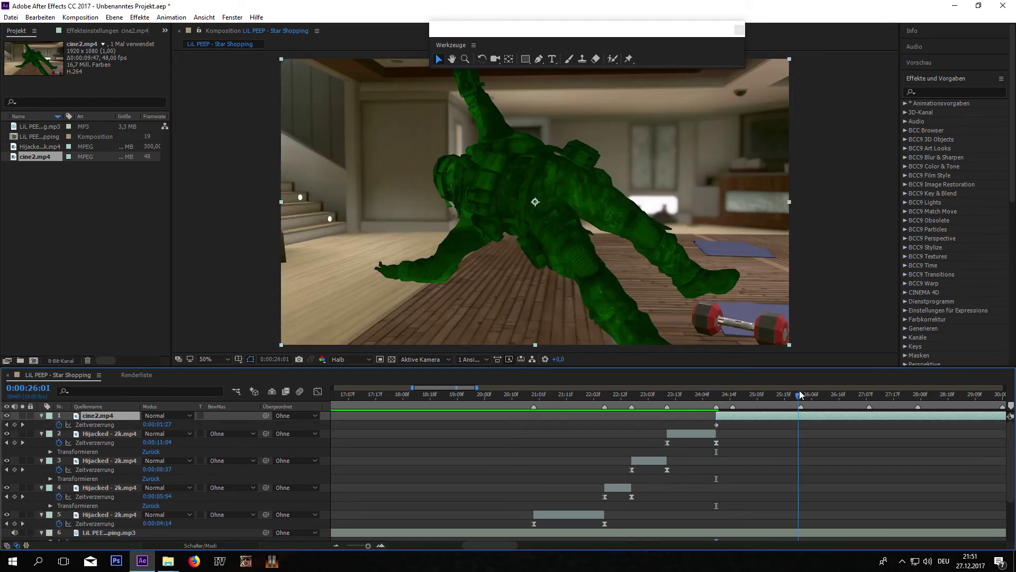
left_click_drag(801, 395, 802, 394)
key("alt+]")
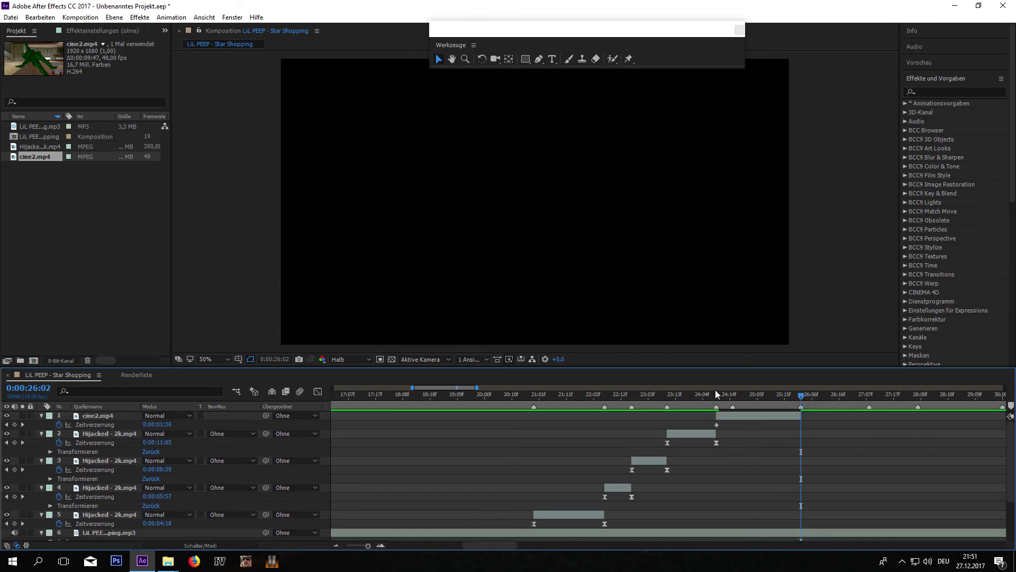
Scrub through cine2.mp4 with its start keyframe and set the time remap value at 0:00:24:09 to 0:00:07:34.
left_click_drag(716, 391, 716, 418)
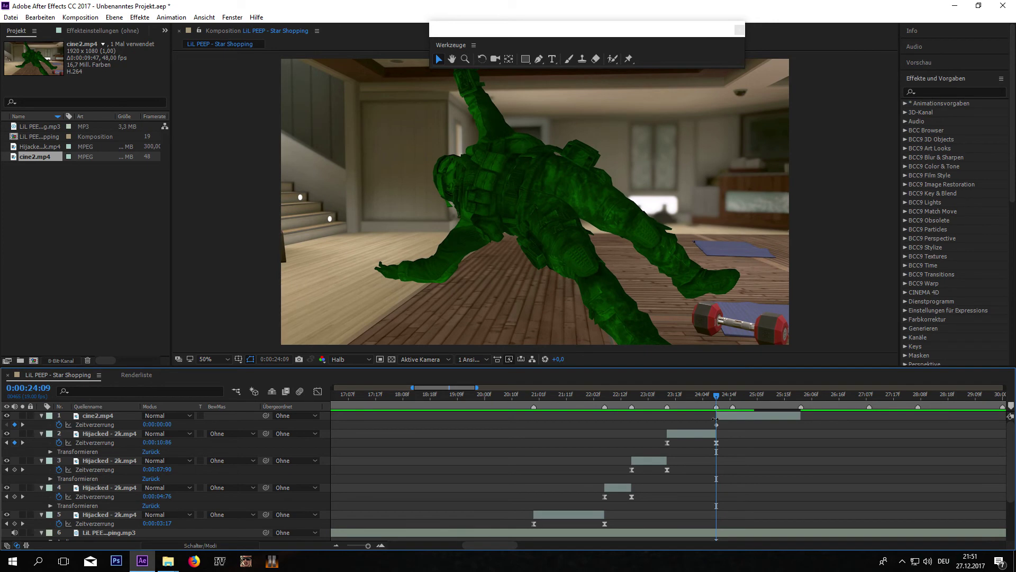
left_click(716, 424)
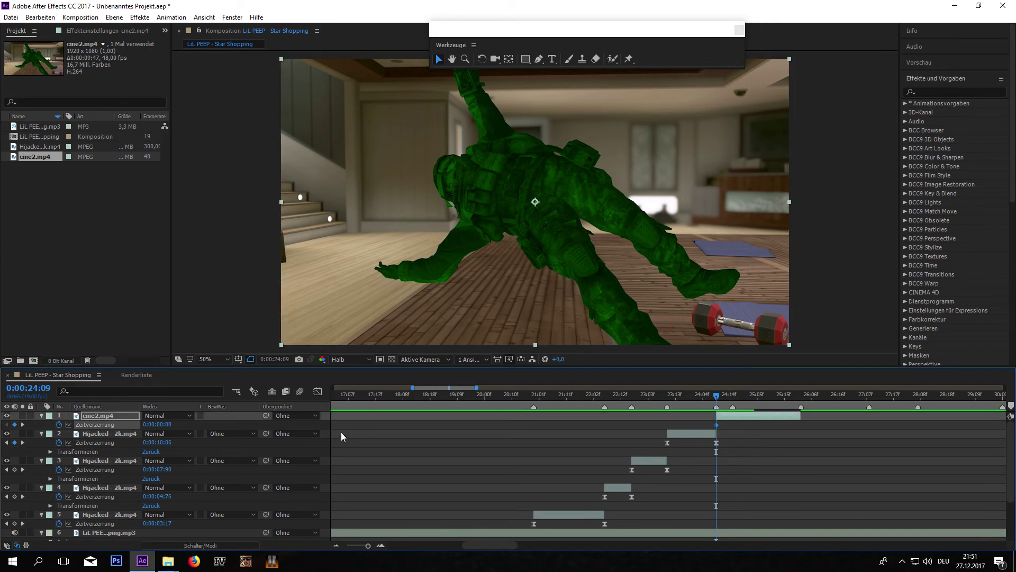
mouse_move(159, 424)
left_mouse_down()
mouse_move(176, 425)
mouse_move(146, 428)
left_mouse_up()
left_click_drag(165, 429, 444, 409)
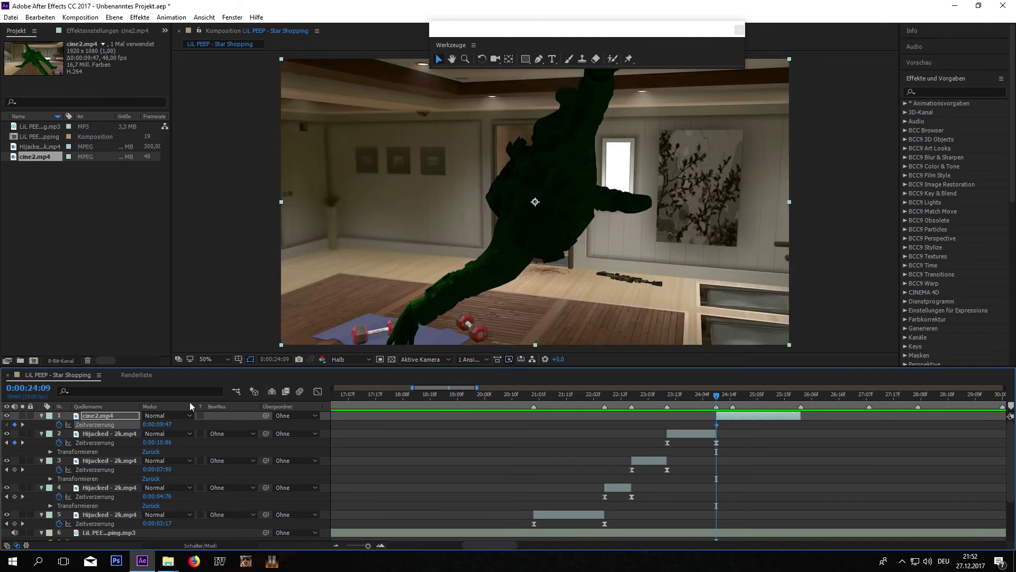
left_click_drag(165, 424, 489, 427)
Set cine2.mp4's time remap value at 0:00:26:02 to 0:00:09:47 and apply Easy Ease to both keyframes.
left_click_drag(719, 397, 802, 403)
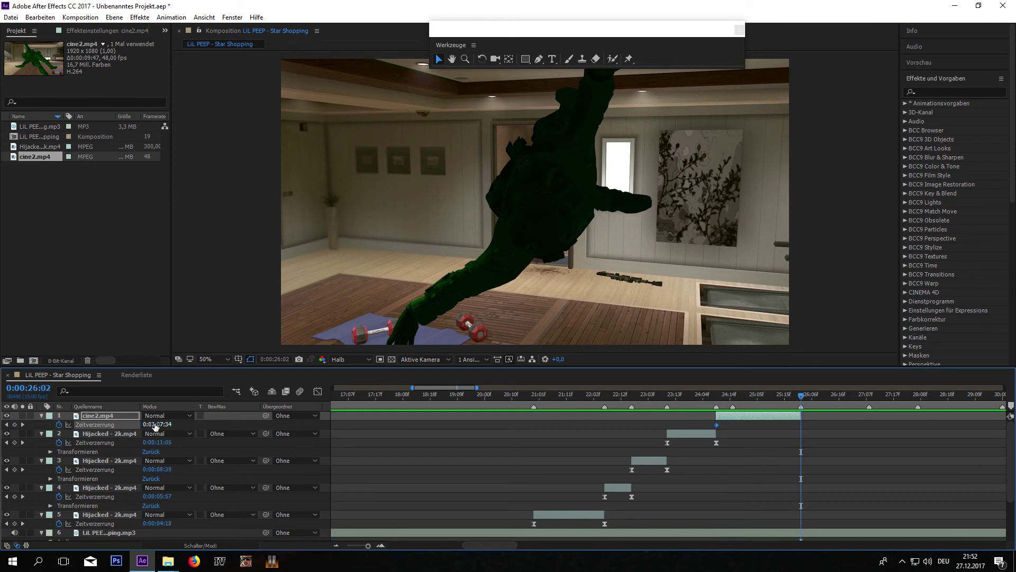
left_click_drag(155, 424, 618, 421)
left_click_drag(807, 429, 804, 428)
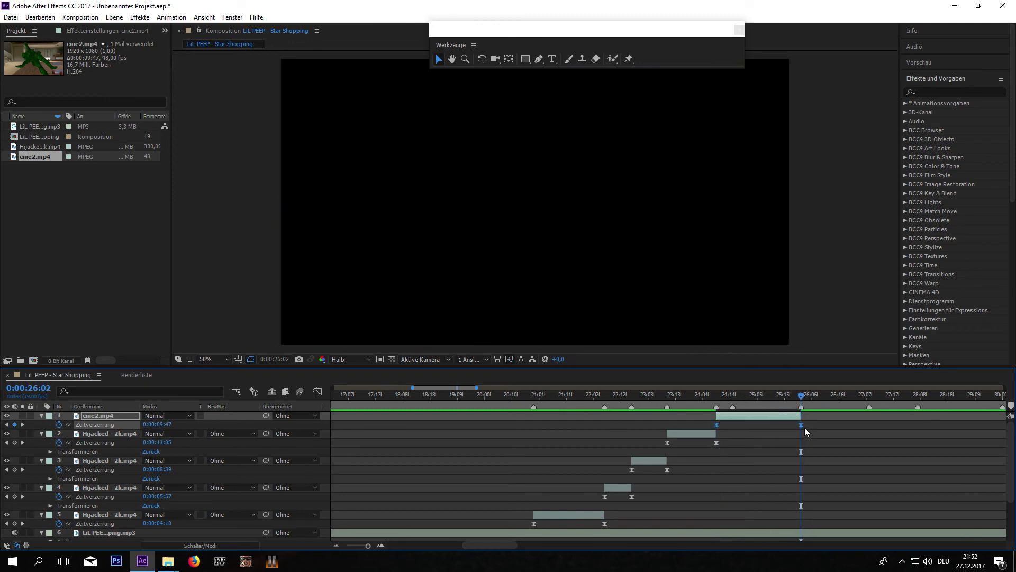
Set cine2.mp4's time remap value at 0:00:24:09 to 0:00:00:00 and select both of its keyframes.
left_click(318, 391)
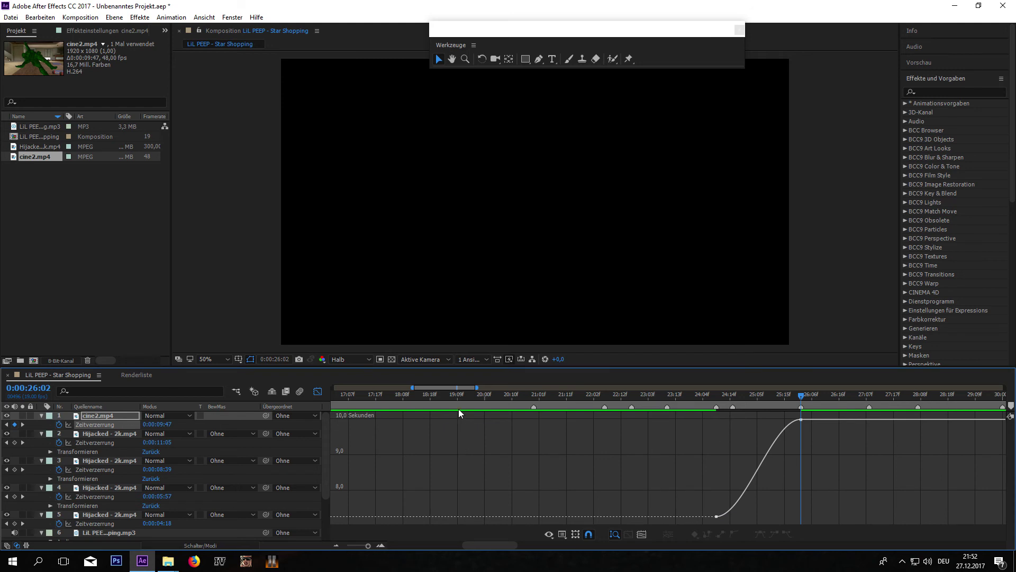
left_click_drag(477, 388, 424, 389)
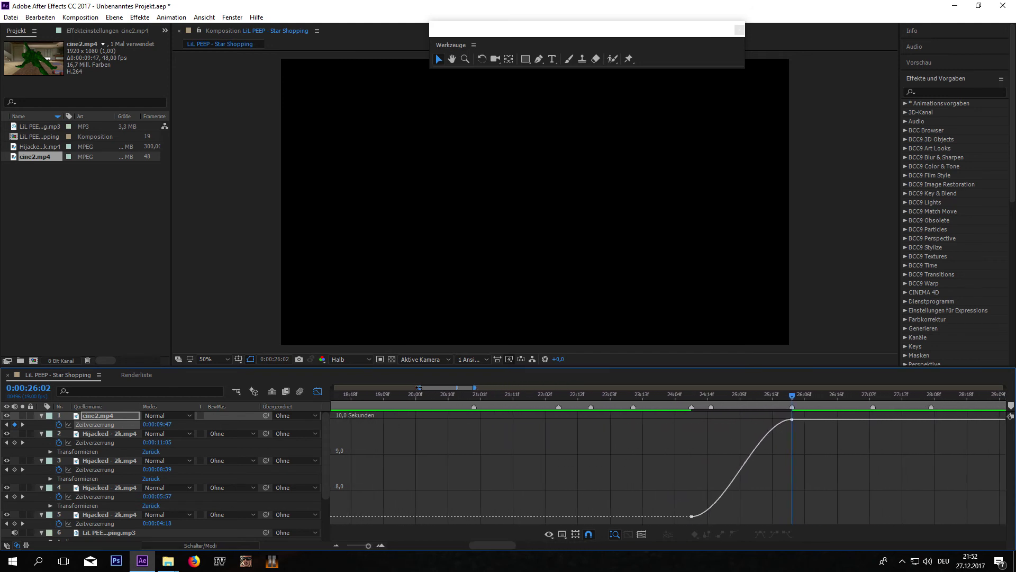
left_click(317, 391)
left_click(690, 398)
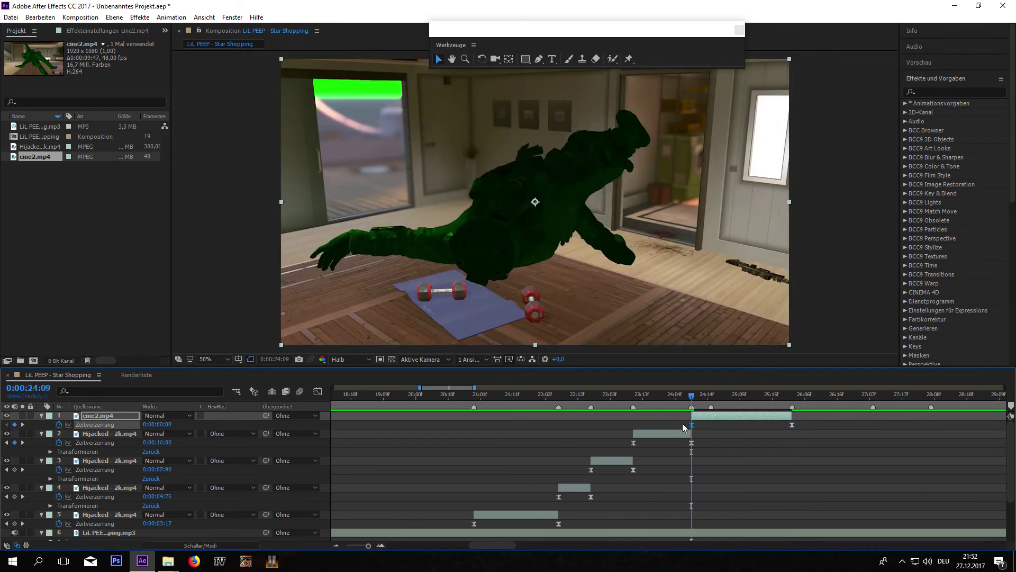
left_click_drag(682, 425, 878, 433)
In the graph editor, lower the end handle and raise the start handle of cine2.mp4's time remap curve to near vertical.
left_click(317, 391)
left_click(774, 460)
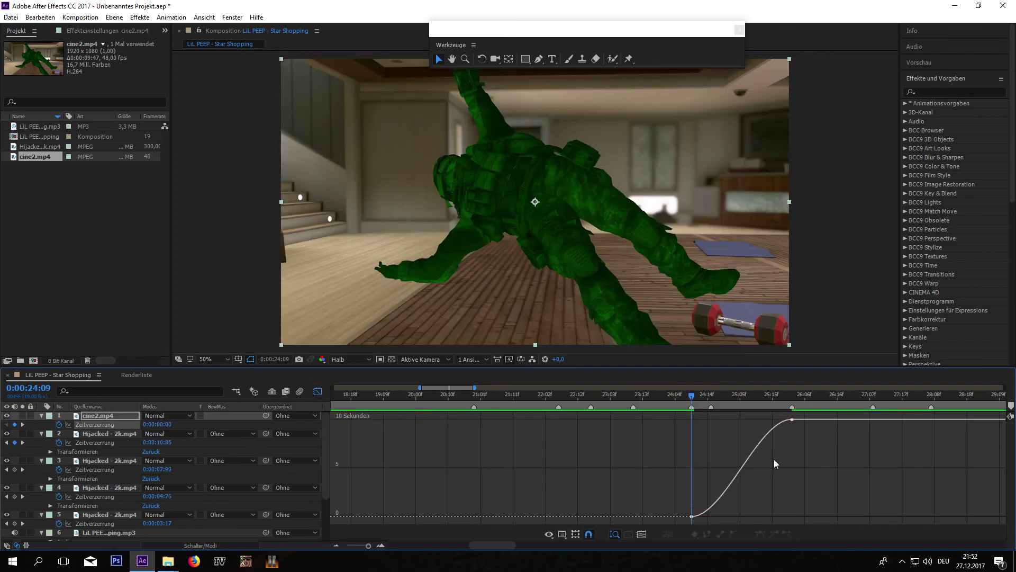
left_click(792, 420)
left_click_drag(760, 420, 862, 506)
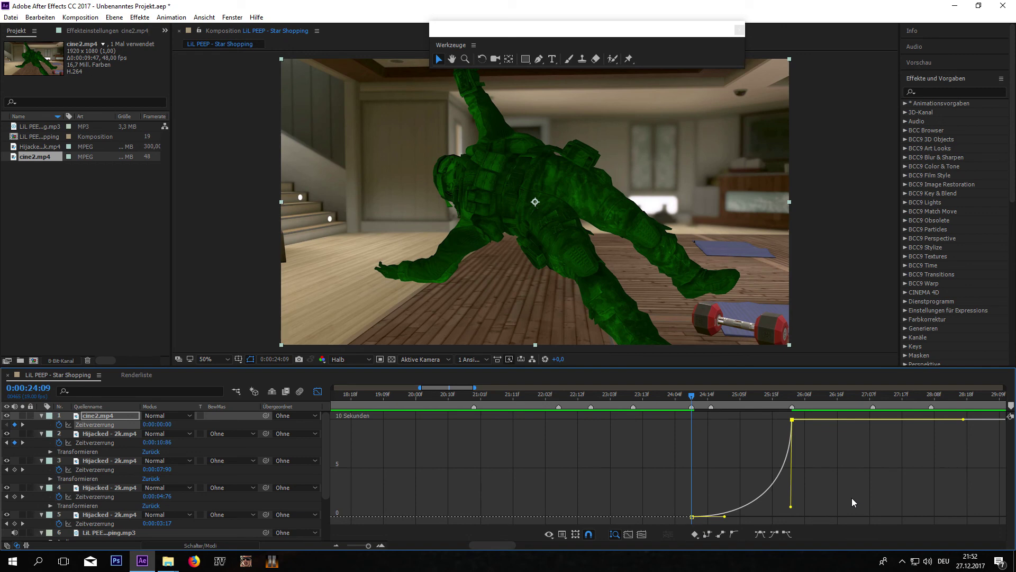
left_click(734, 490)
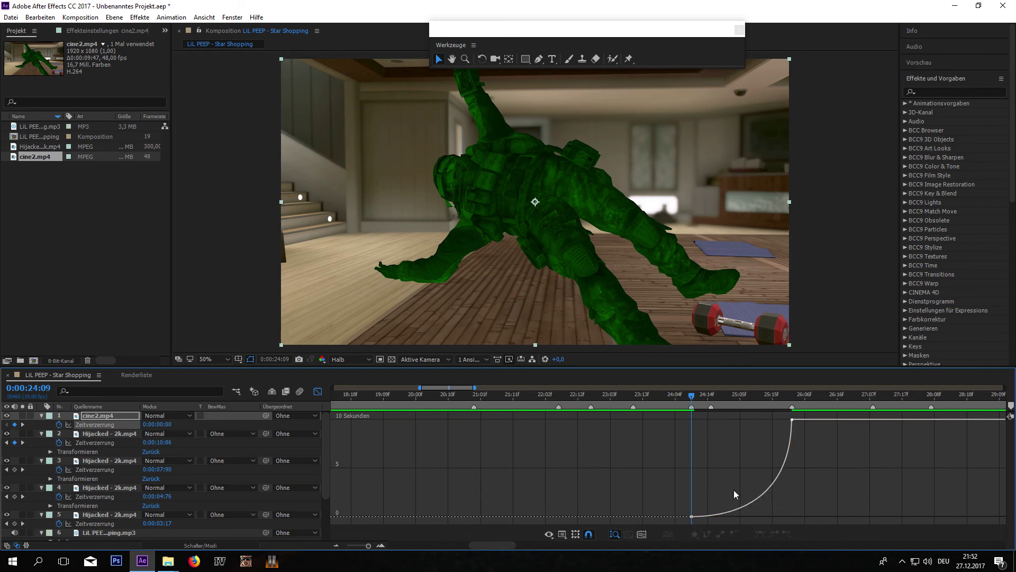
left_click(692, 516)
left_click_drag(721, 517, 597, 424)
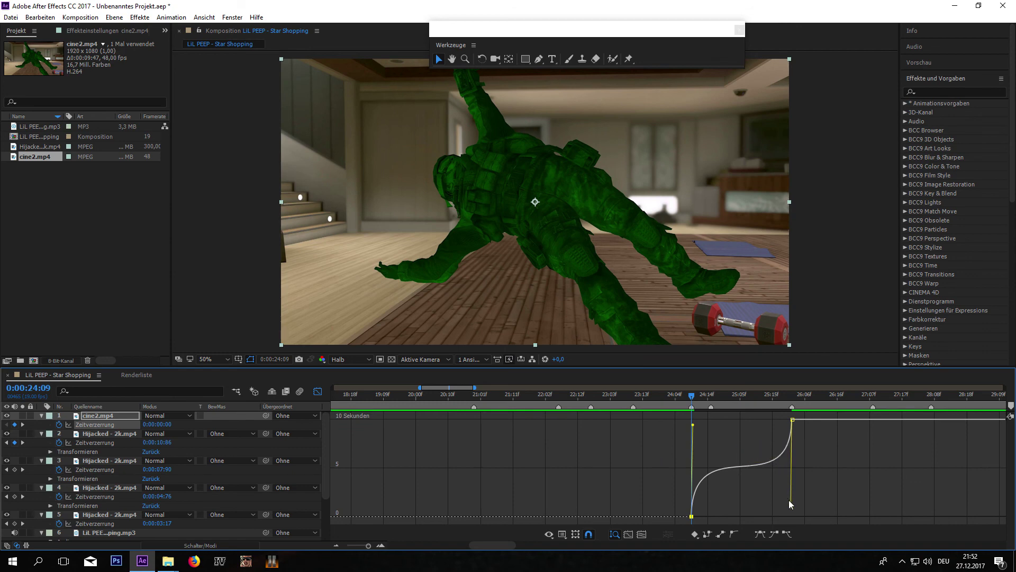
left_click_drag(791, 506, 794, 511)
Preview the whole retimed sequence, including cine2.mp4, from 0:00:19:05.
left_click(370, 393)
key("space")
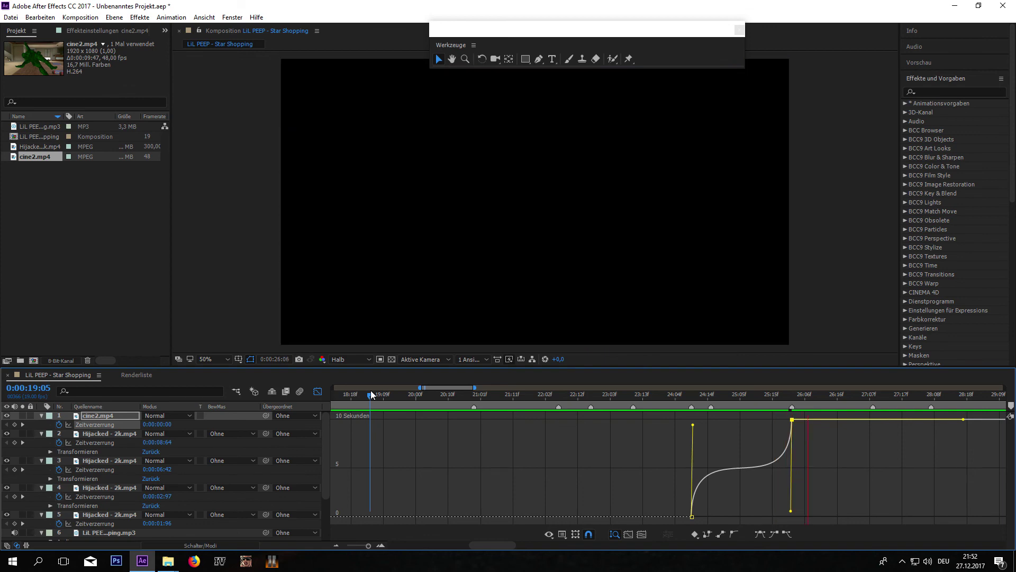
Soften cine2.mp4's time remap curve by slightly lowering its start handle and raising its end handle, and preview from 0:00:22:18.
left_click(671, 395)
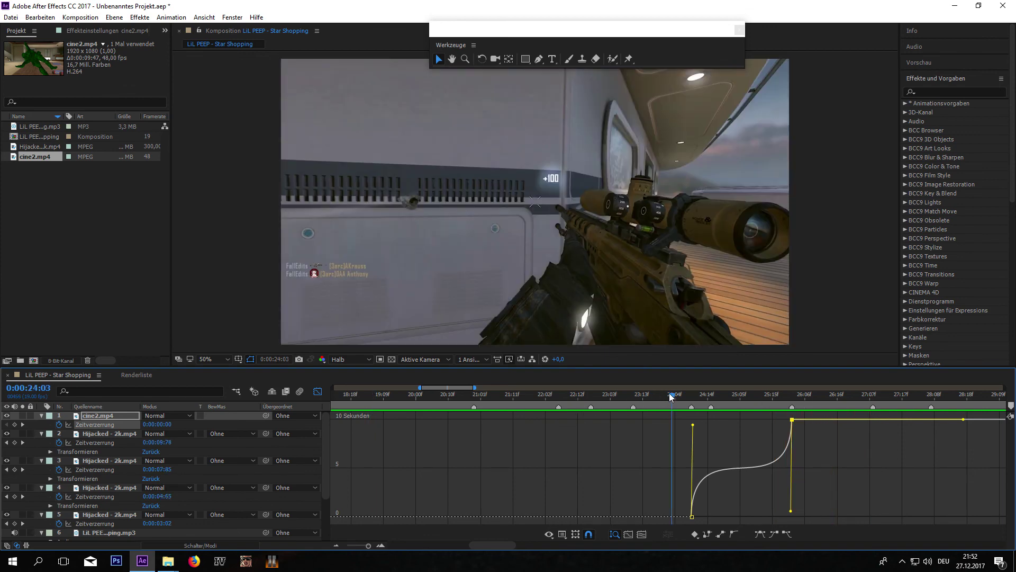
left_click_drag(672, 396, 687, 445)
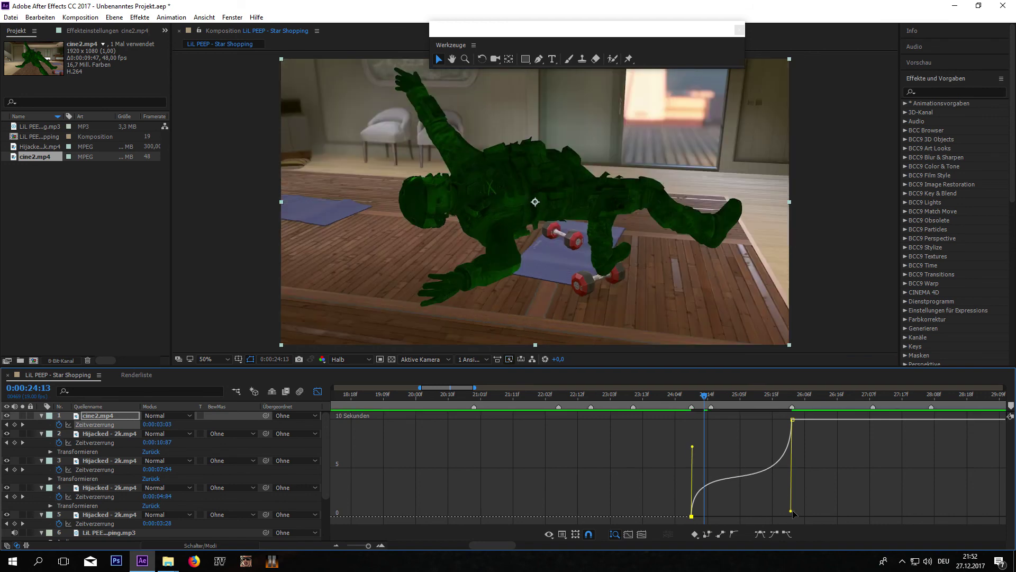
left_click_drag(791, 510, 802, 495)
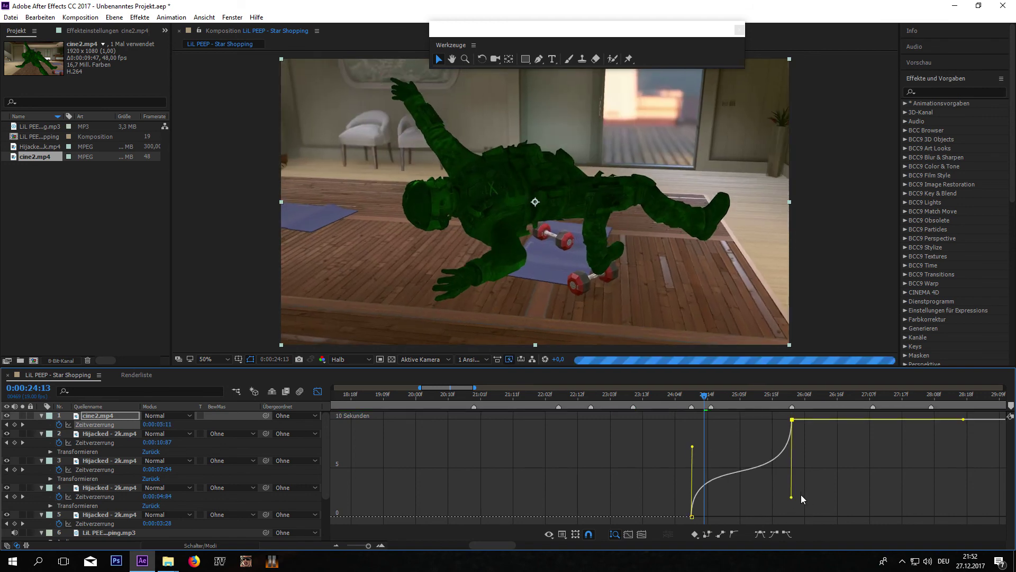
left_click_drag(629, 396, 597, 396)
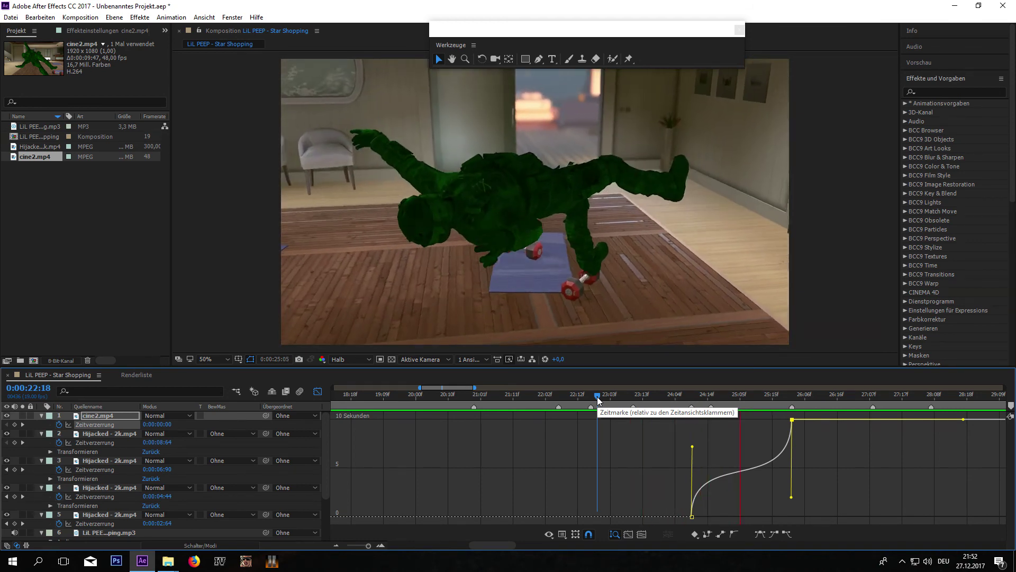
Lower the end handle of cine2.mp4's time remap curve slightly and preview the clip from 0:00:23:01.
left_click(711, 396)
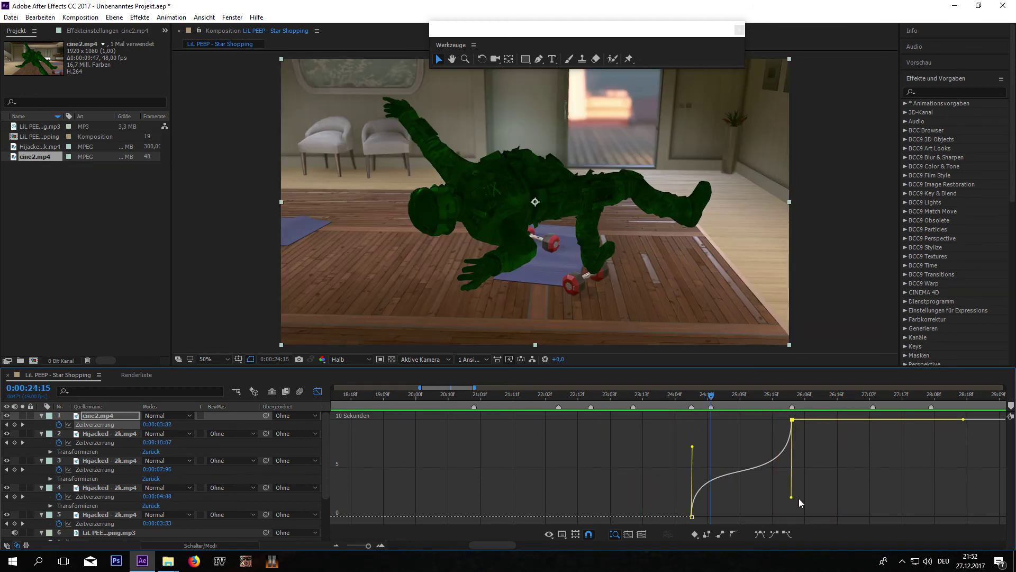
left_click_drag(791, 497, 791, 506)
left_click(604, 397)
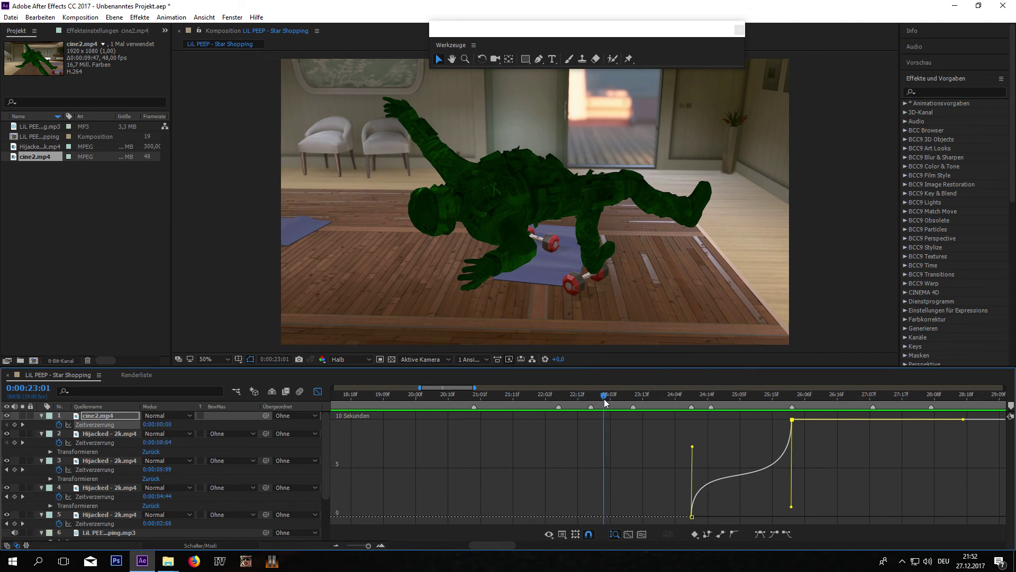
key("space")
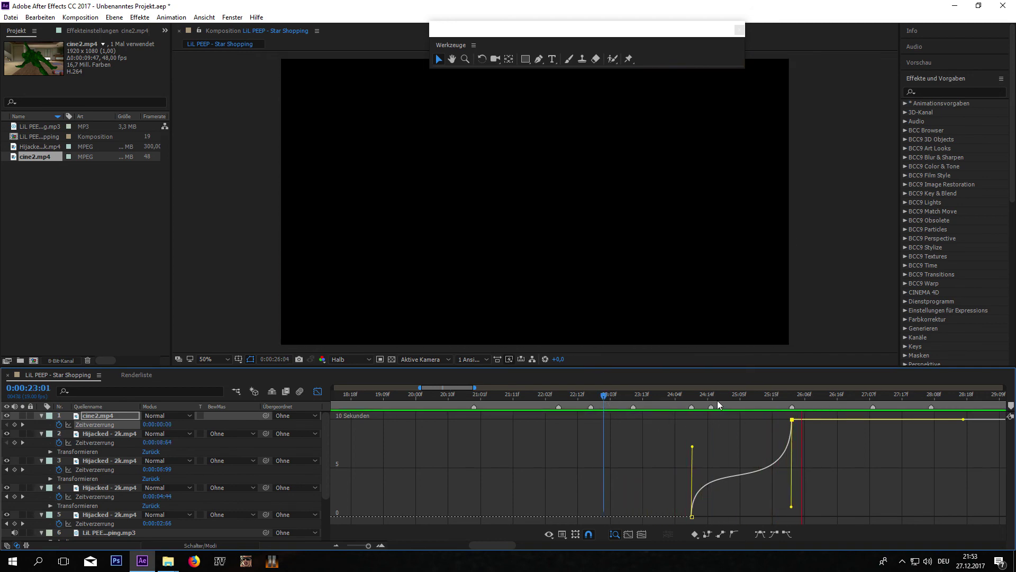
Close the graph editor, scrub through cine2.mp4 to 0:00:25:17, and preview the retimed sequence from 0:00:19:05.
left_click(717, 396)
left_click(318, 392)
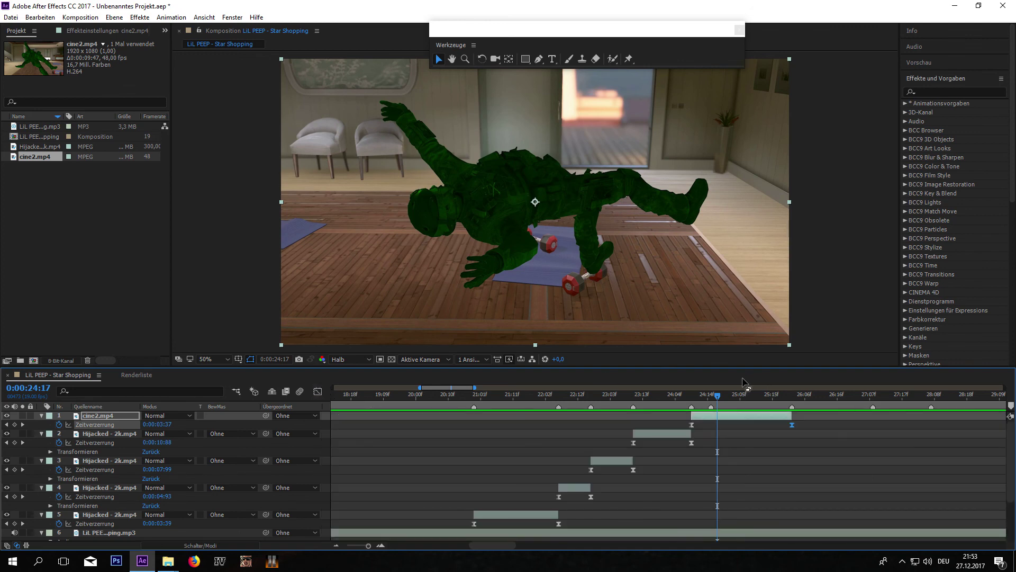
left_click_drag(720, 399, 779, 396)
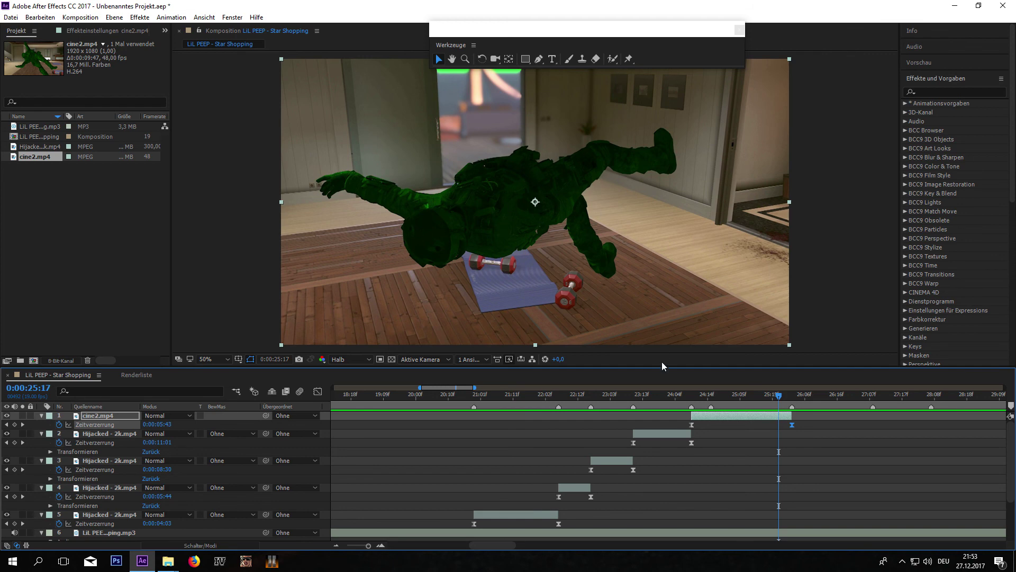
left_click(370, 396)
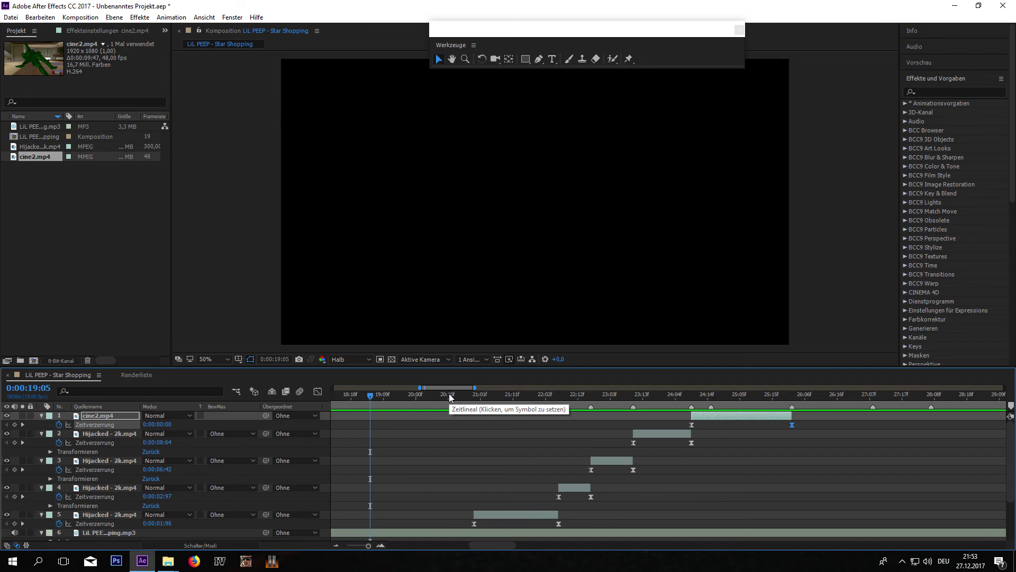
key("space")
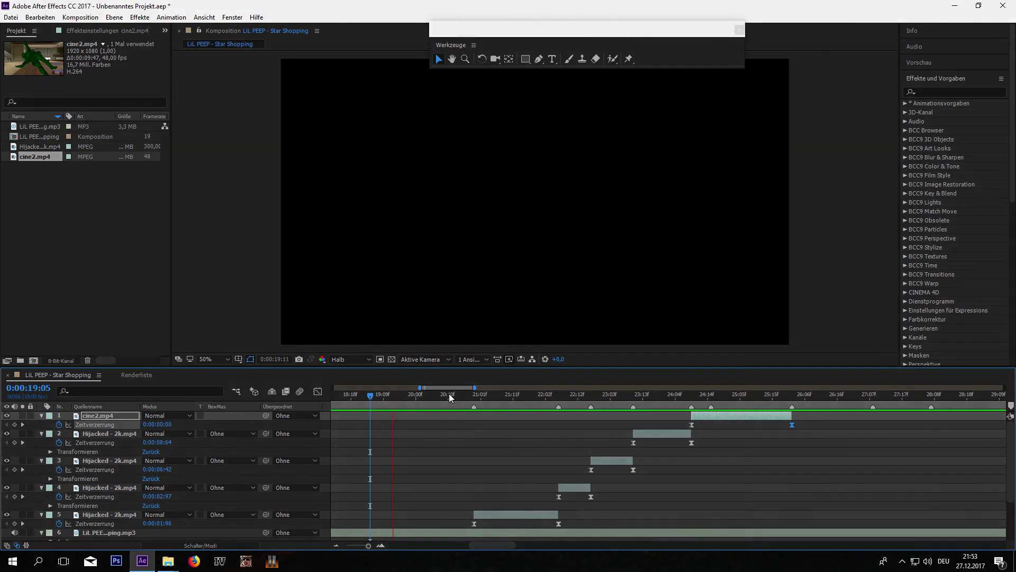